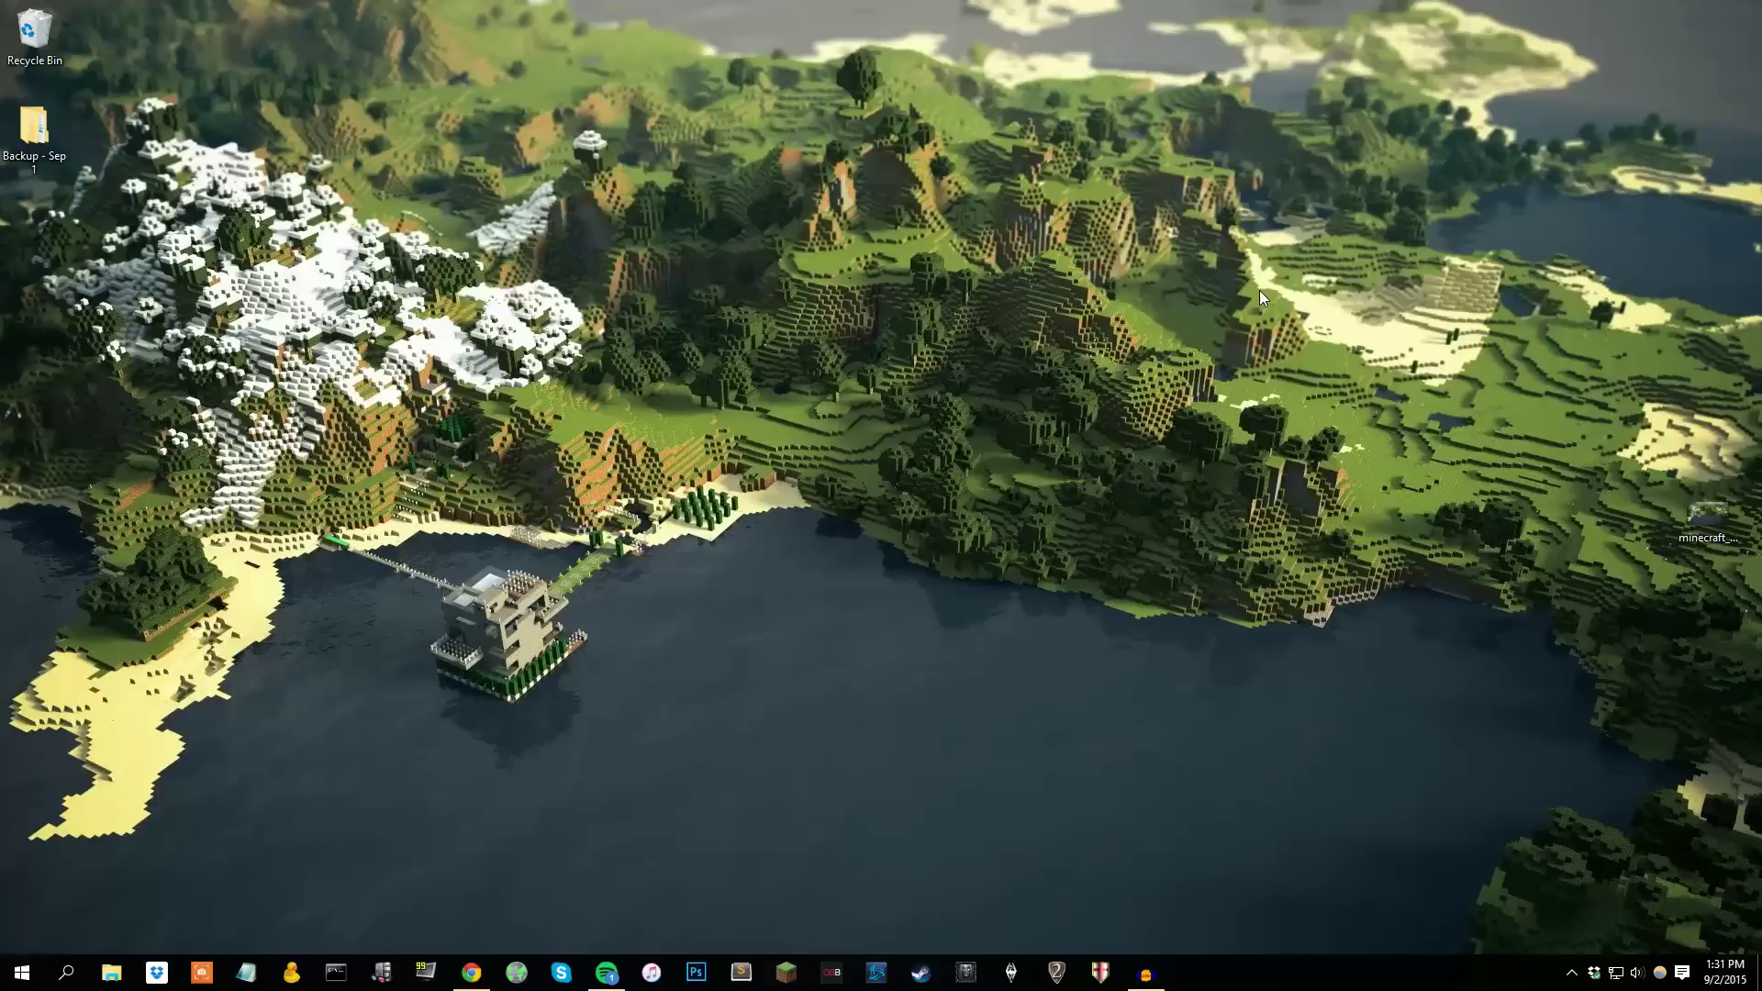
Step: Check the mod pack's download page in Chrome, and move Legacy Mod Pack v2.1.3-B4.zip from the Downloads folder to the desktop
click(471, 973)
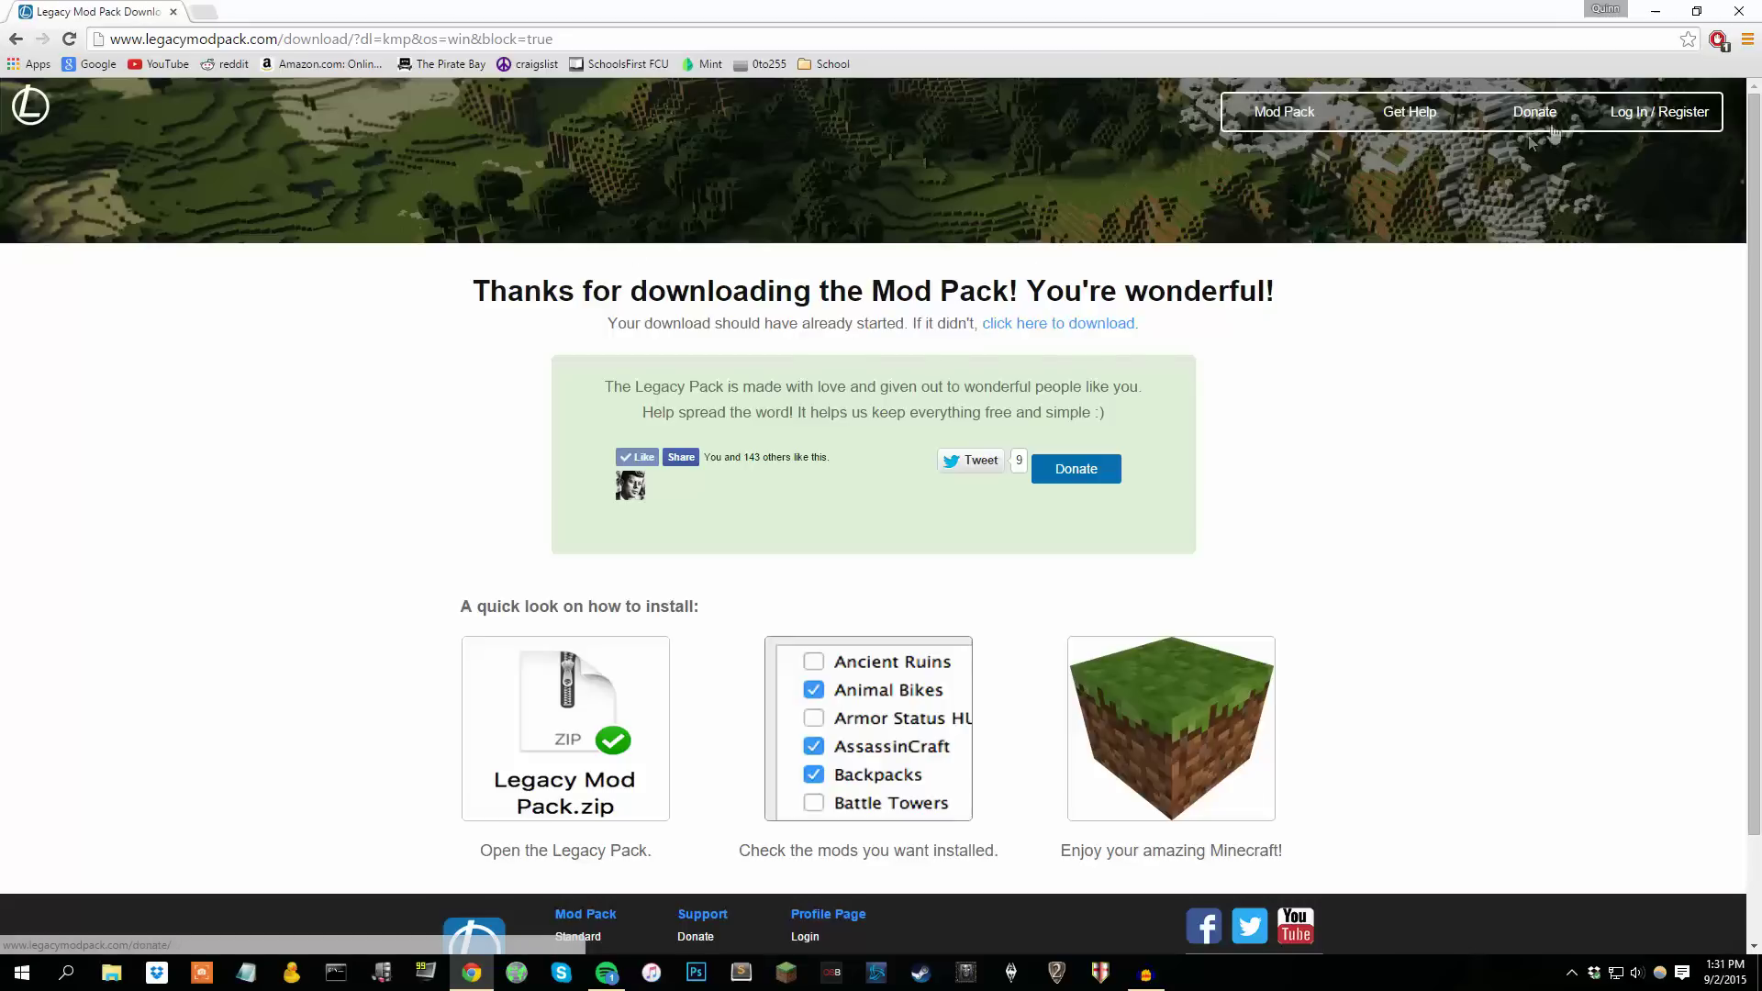
click(1653, 17)
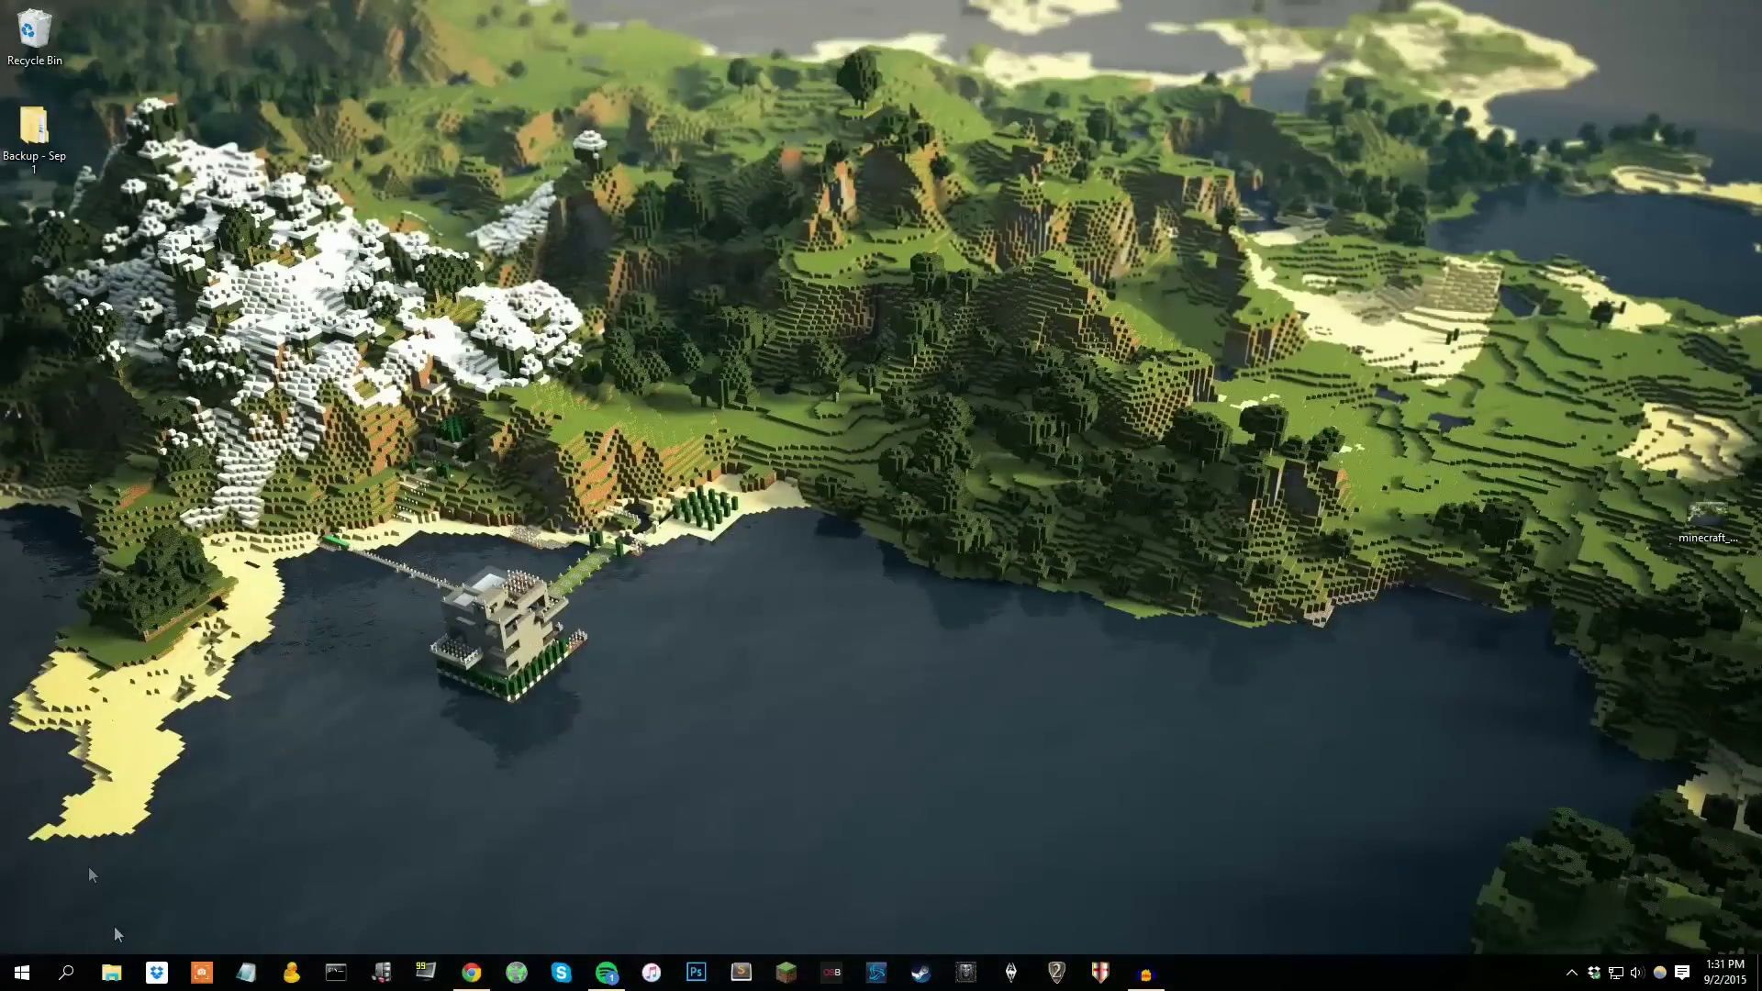
click(111, 972)
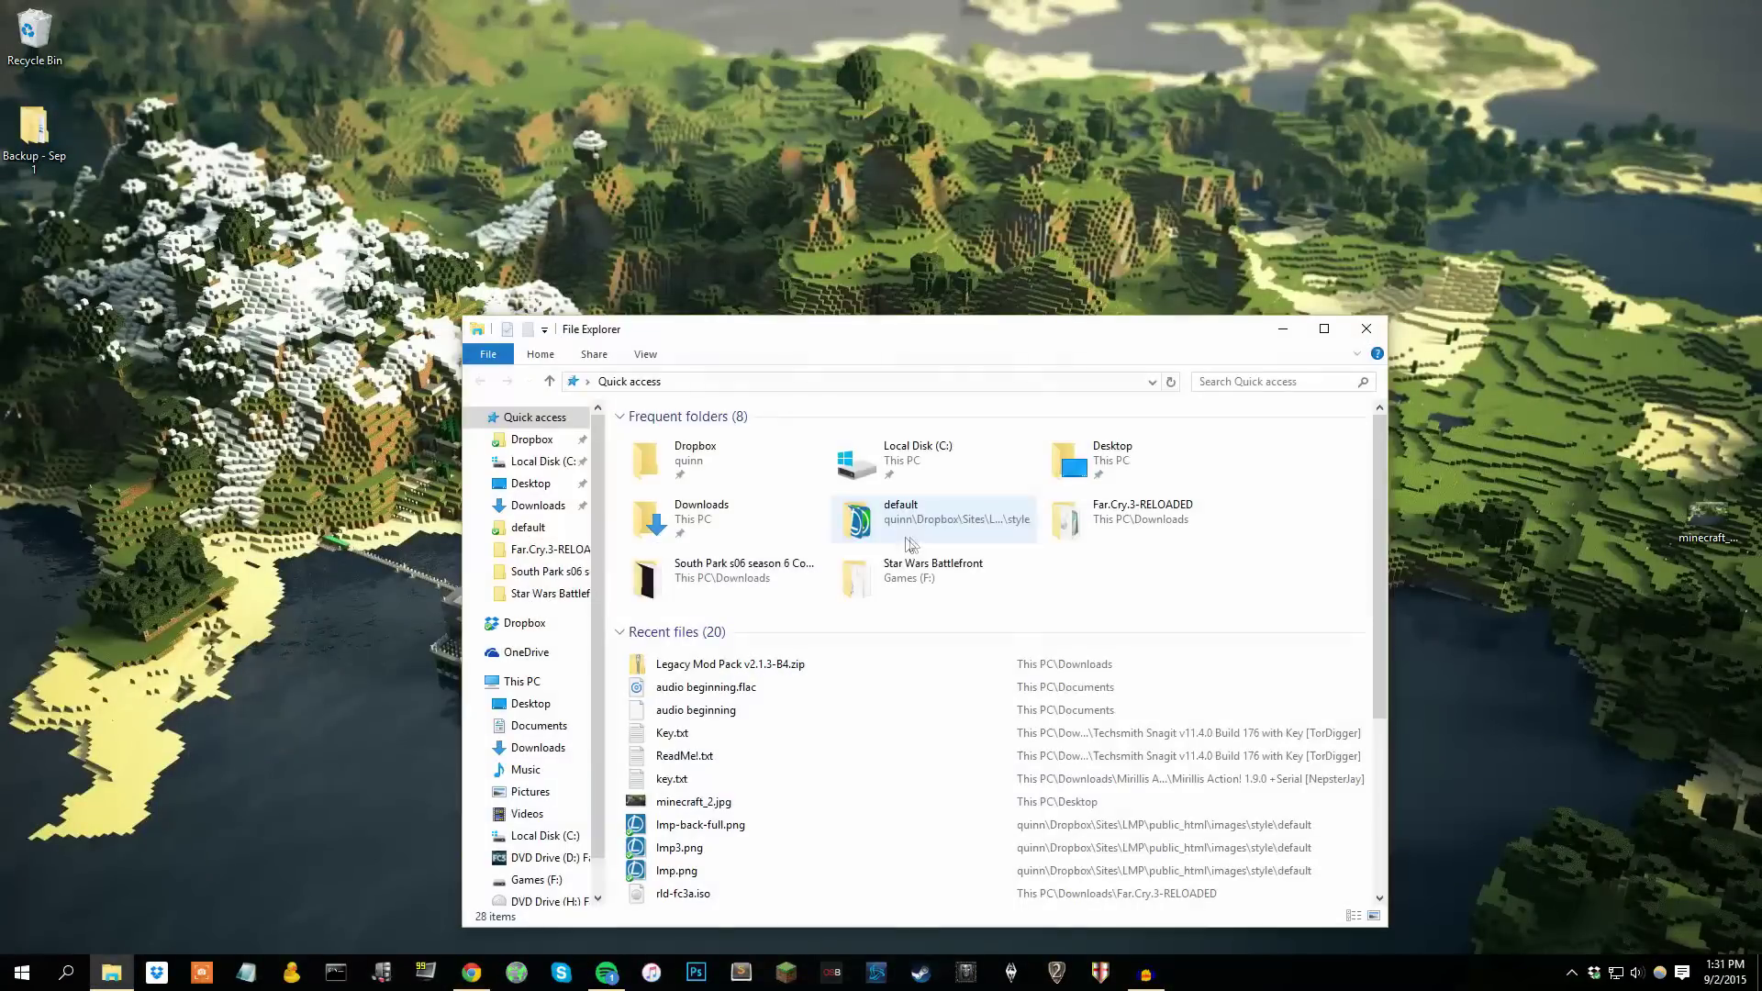
double_click(762, 533)
drag(760, 525, 36, 528)
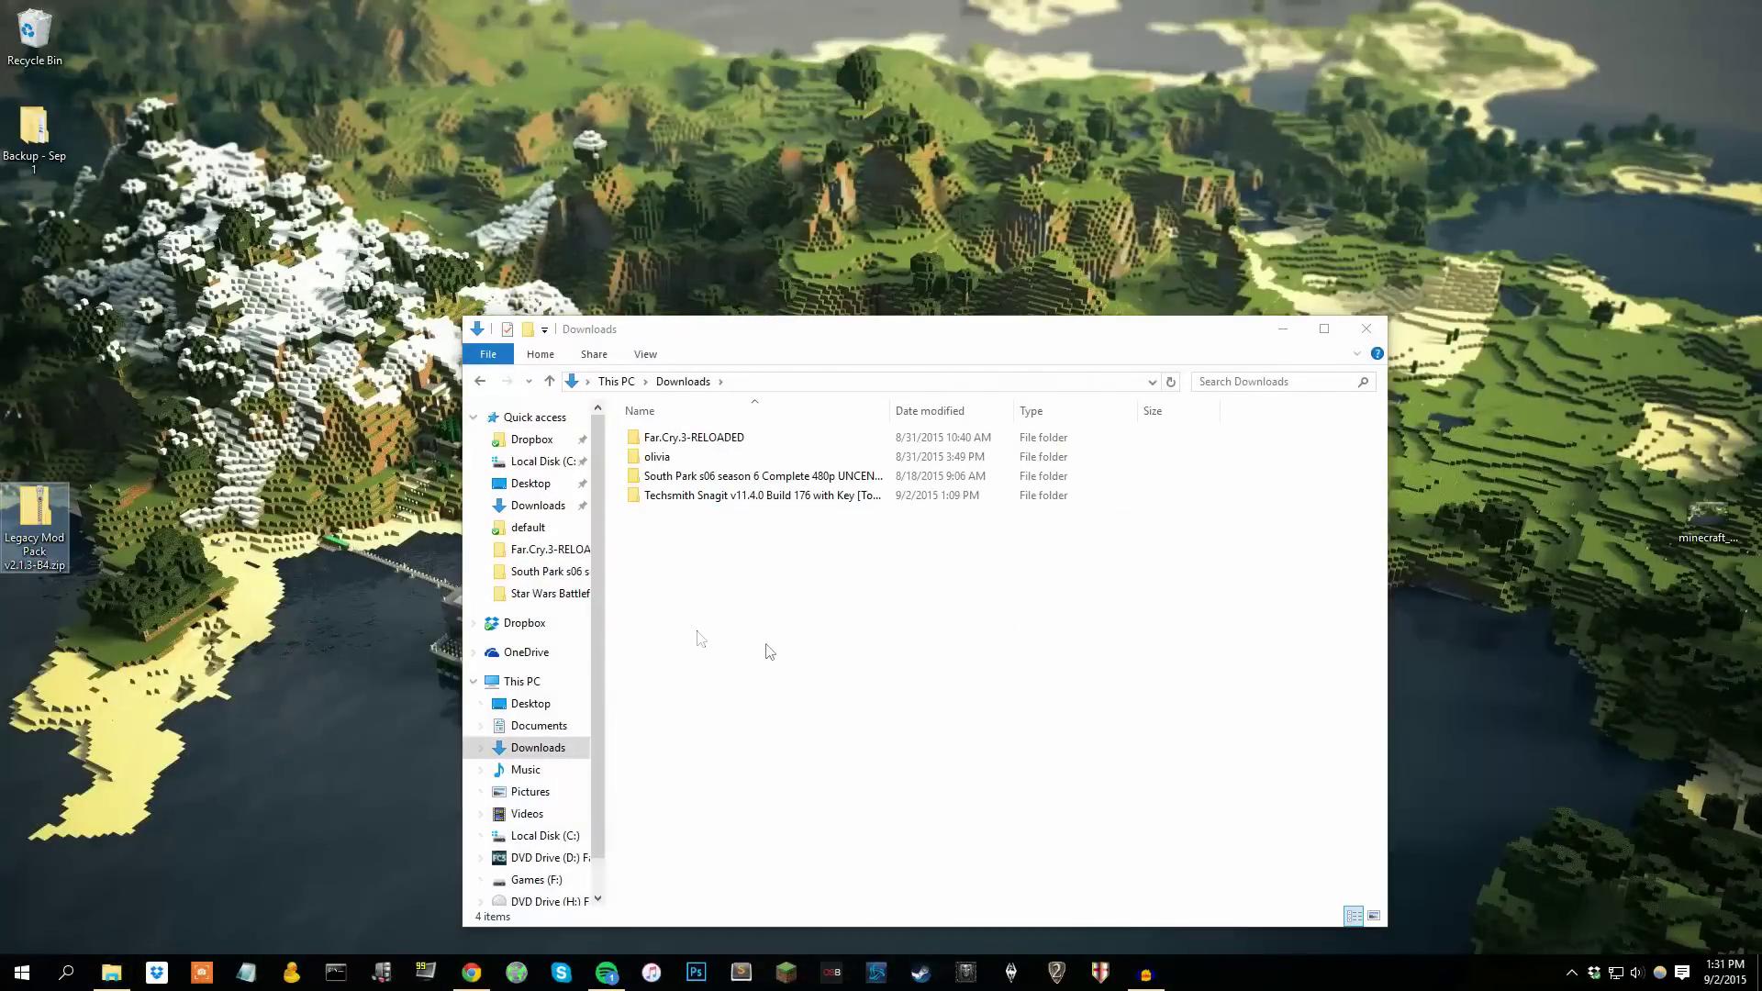
click(1367, 328)
Step: Extract the Legacy Mod Pack zip on the desktop into its own folder, Legacy Mod Pack v2.1.3-B4
click(66, 525)
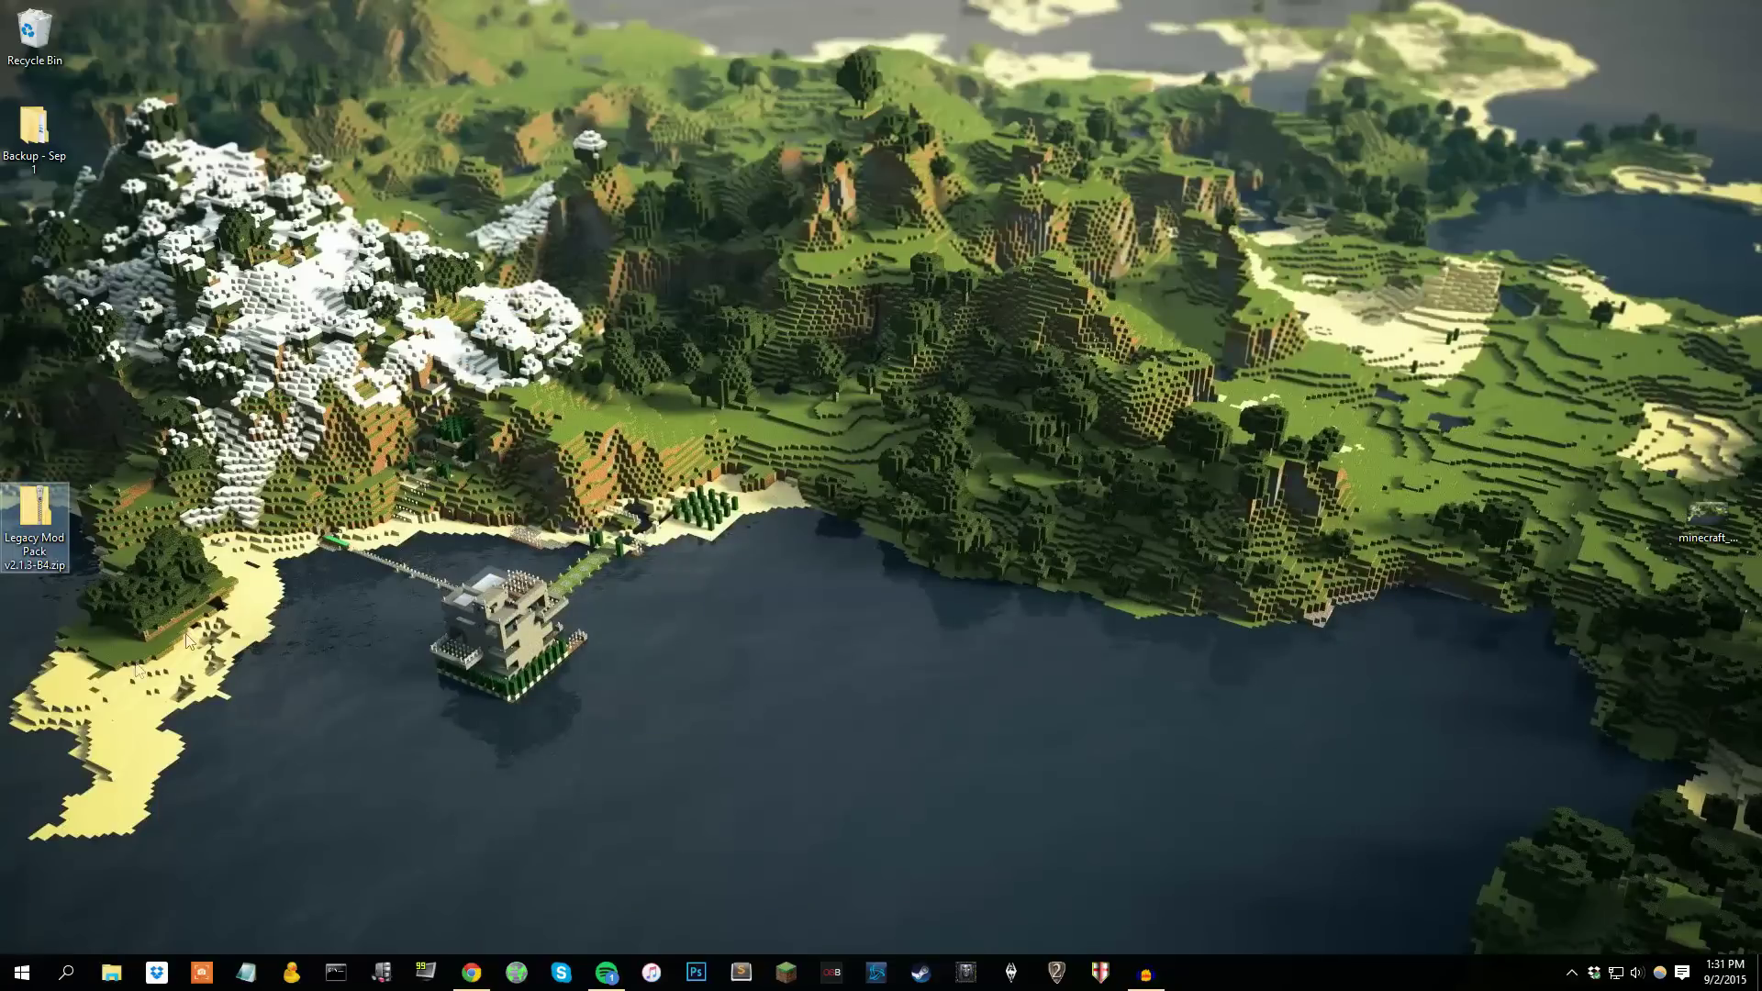
right_click(31, 514)
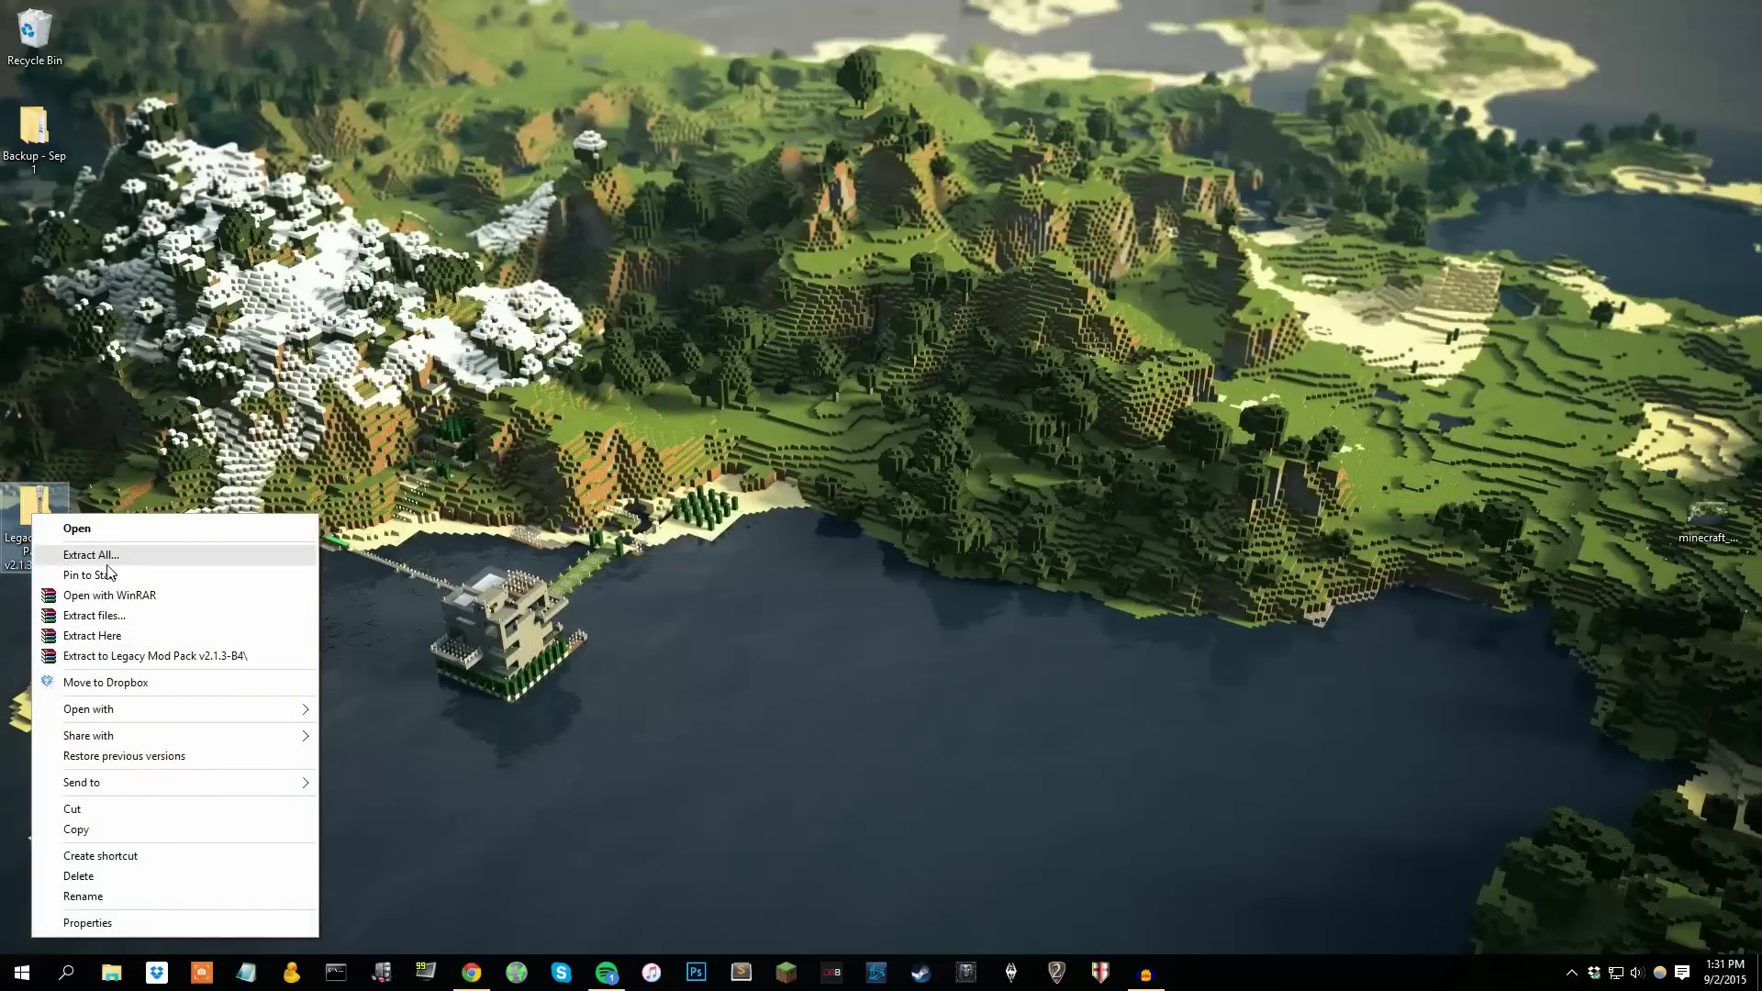
click(137, 656)
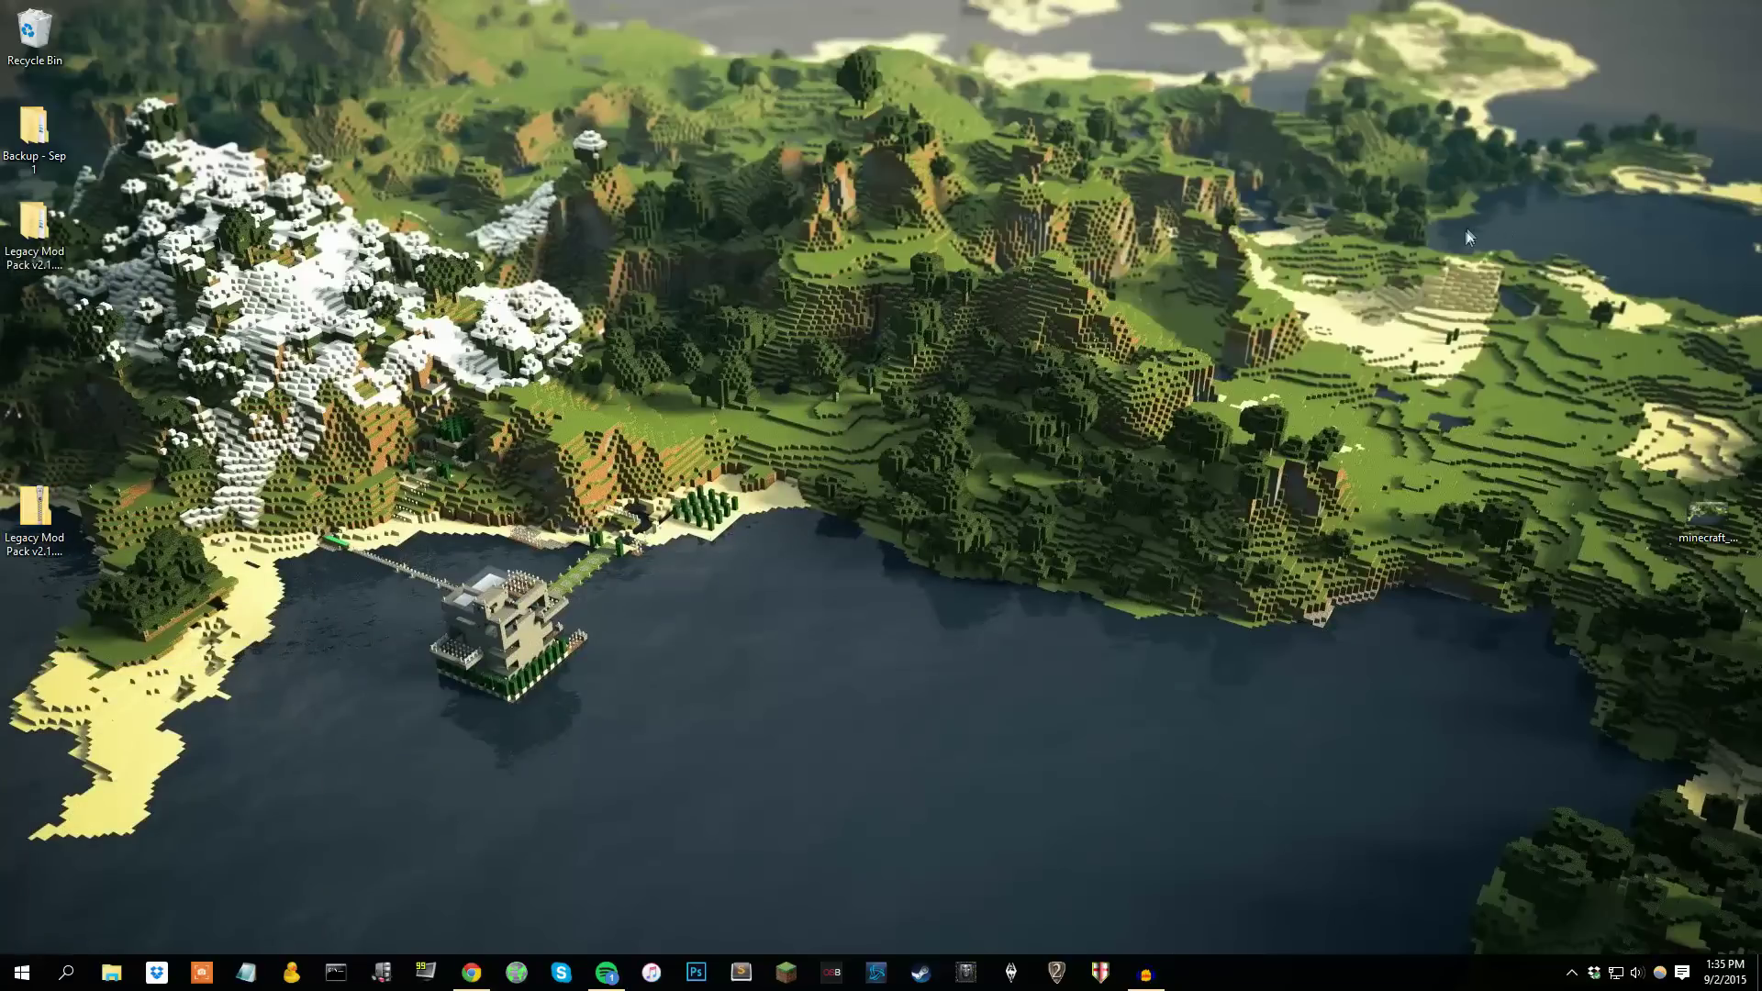
Step: Run Legacy Mod Pack.exe from the Legacy Mod Pack folder inside the extracted folder, allowing it past the security warning
double_click(18, 226)
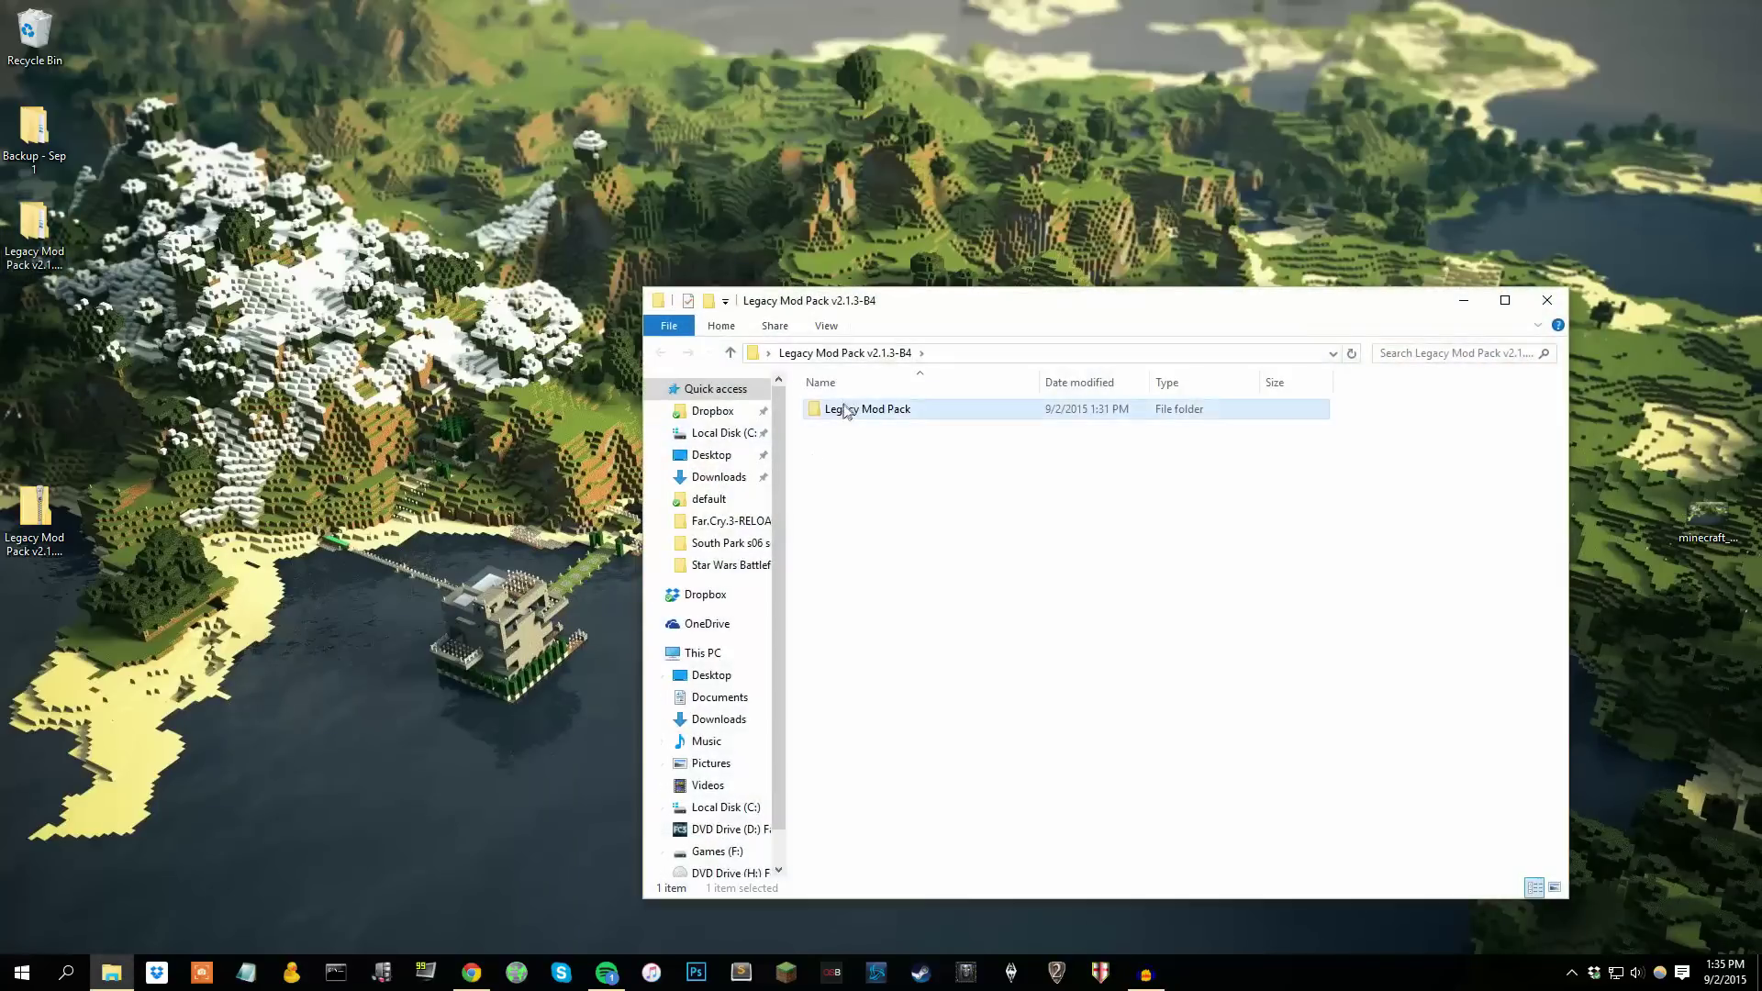
double_click(840, 407)
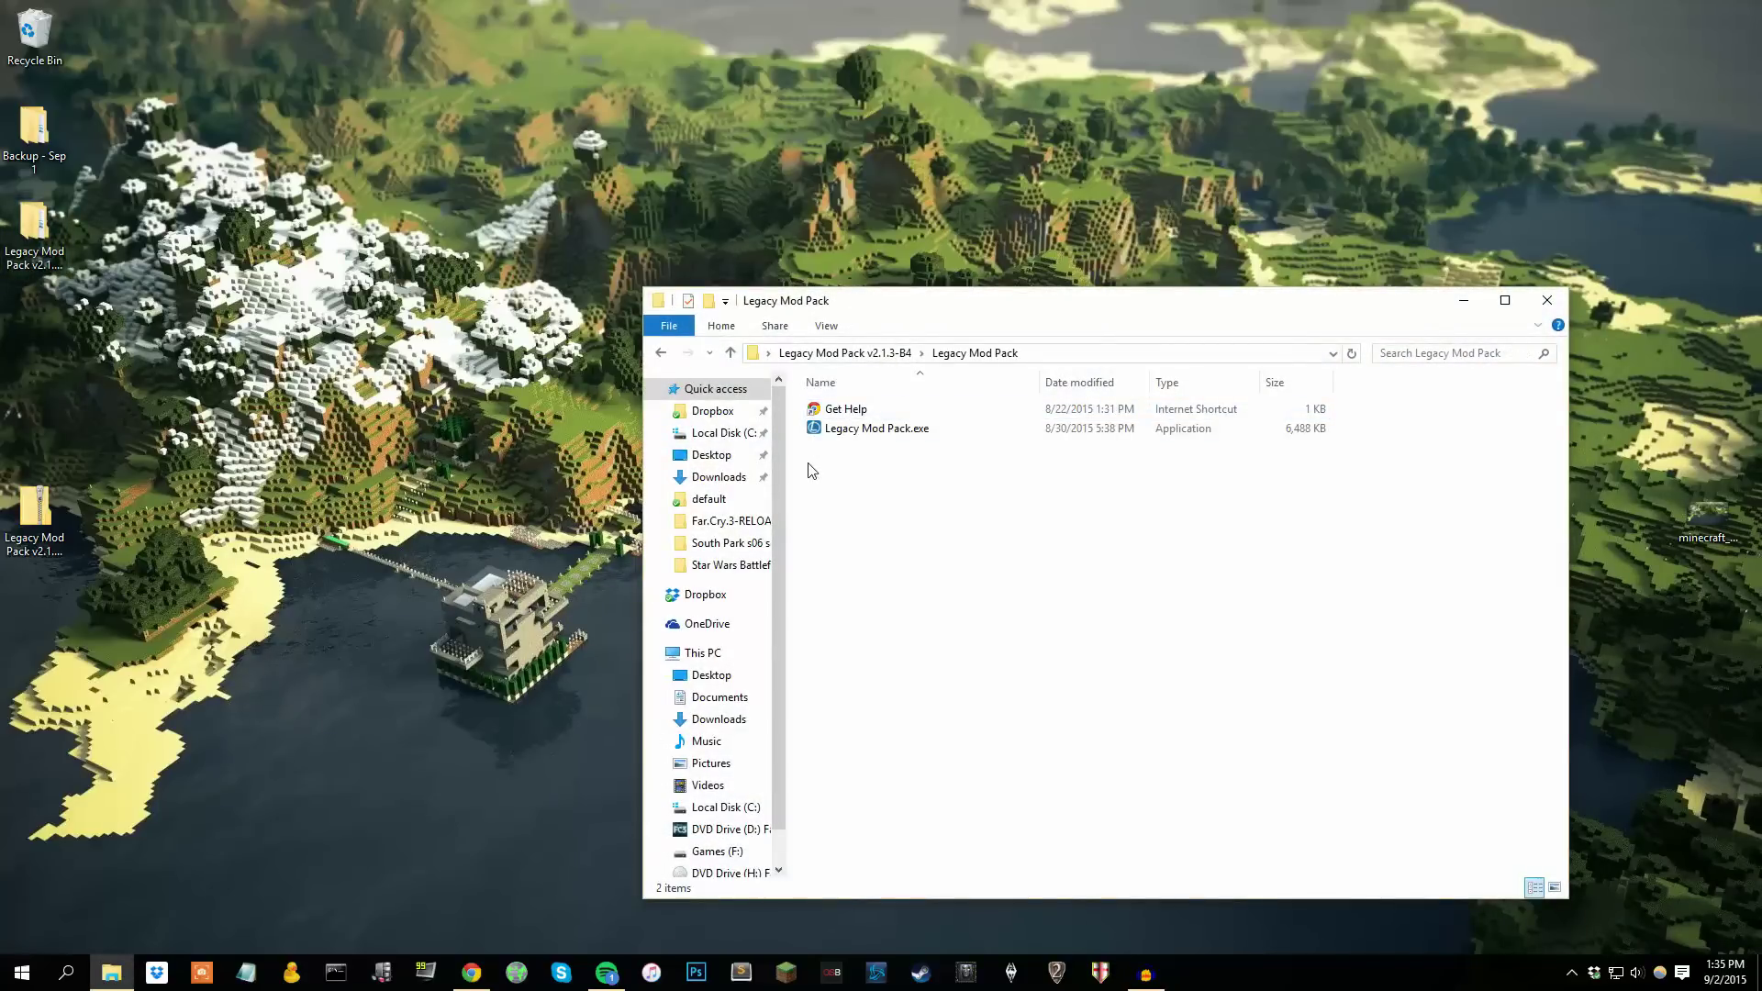
click(964, 410)
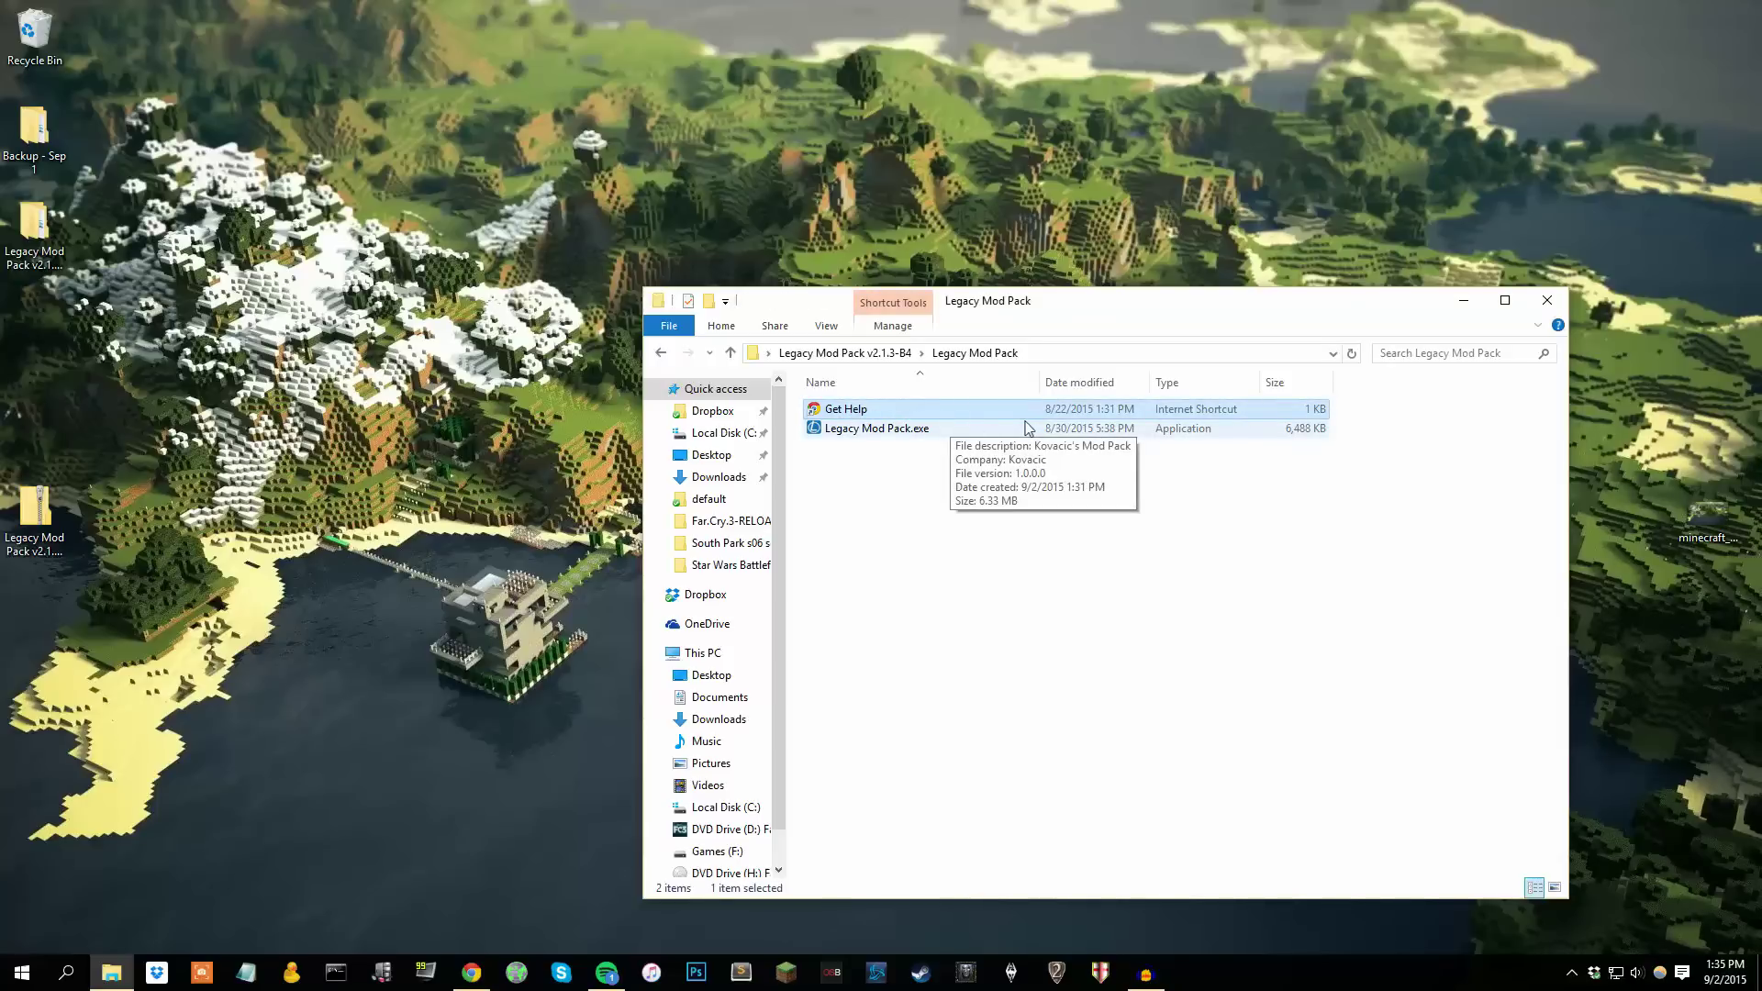
double_click(897, 428)
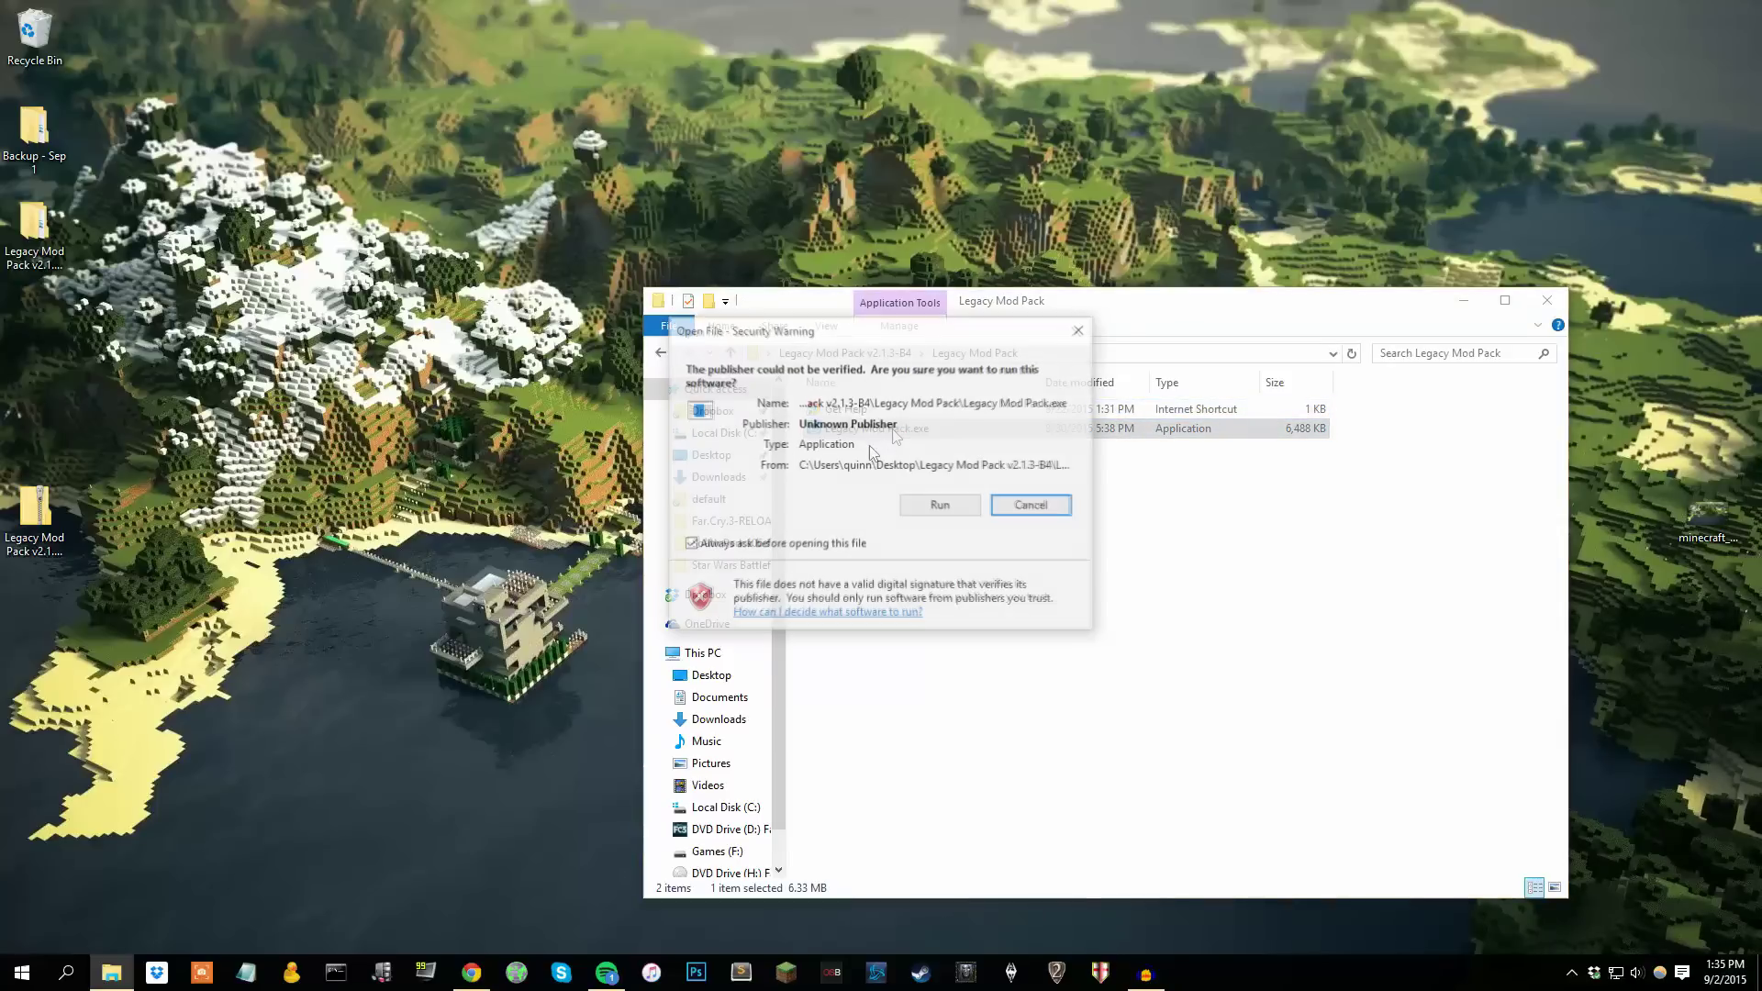
click(943, 506)
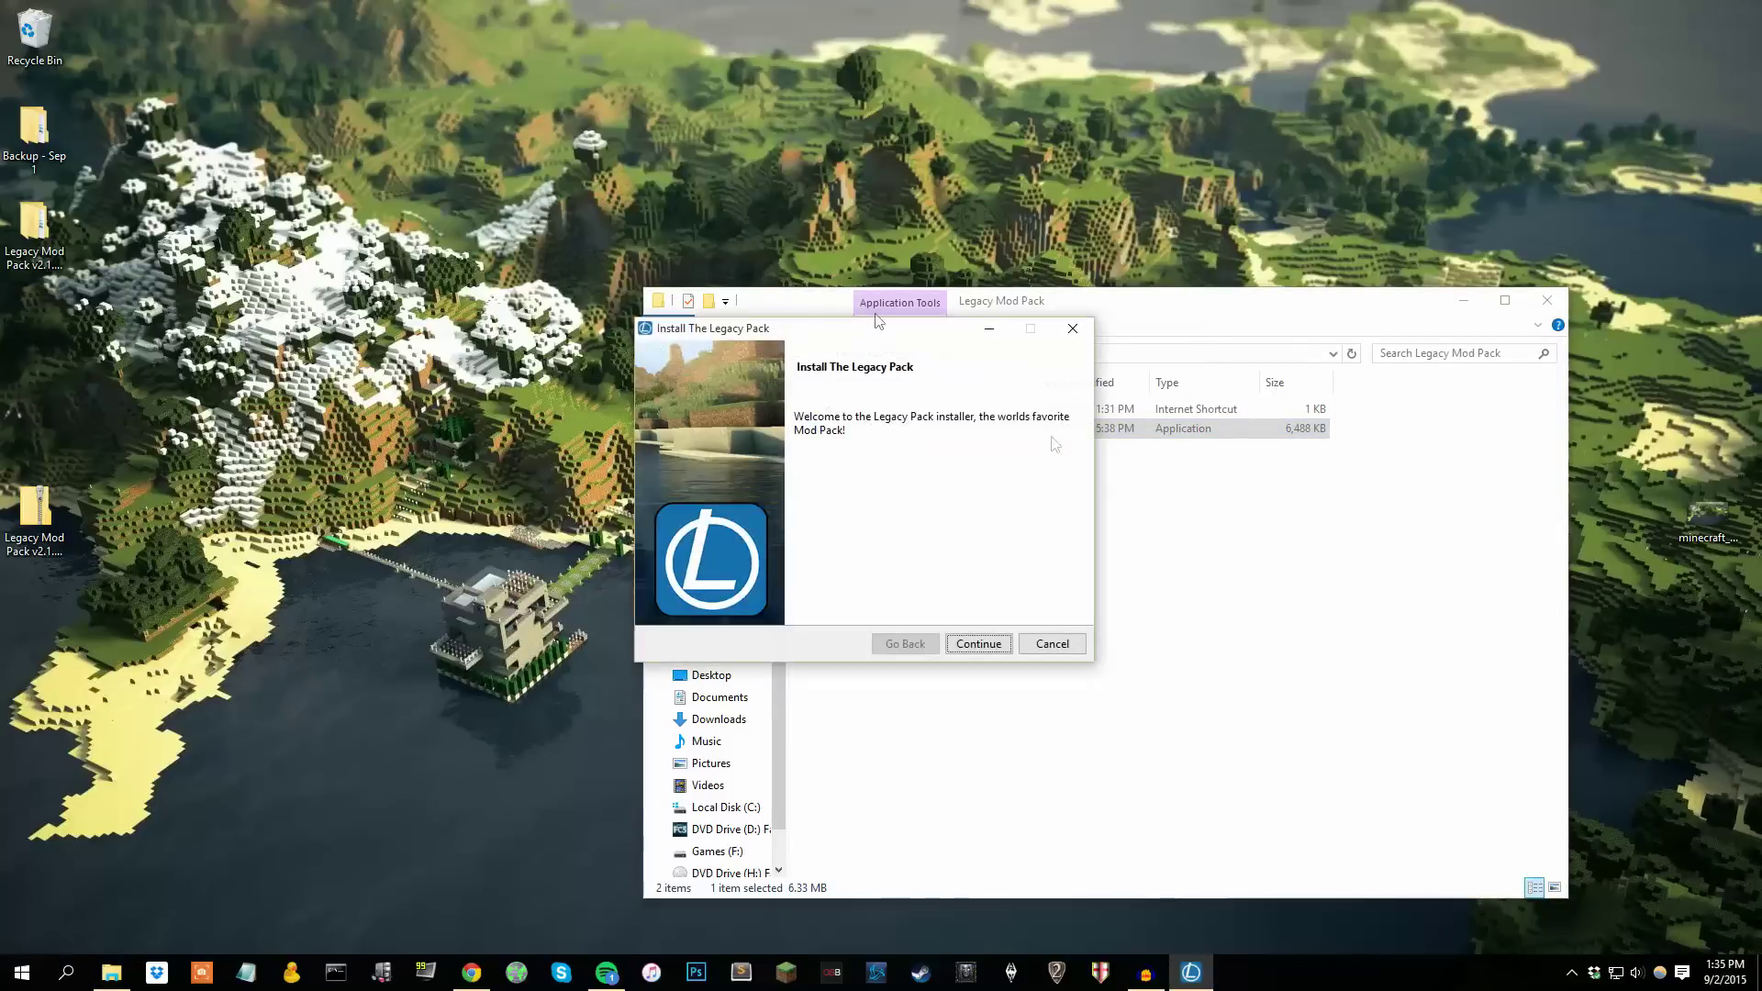
Step: Select the Additional Blocks, Ancient Ruins and Animal Bikes mods for installation, and view the description of Armor Status HUD
click(978, 643)
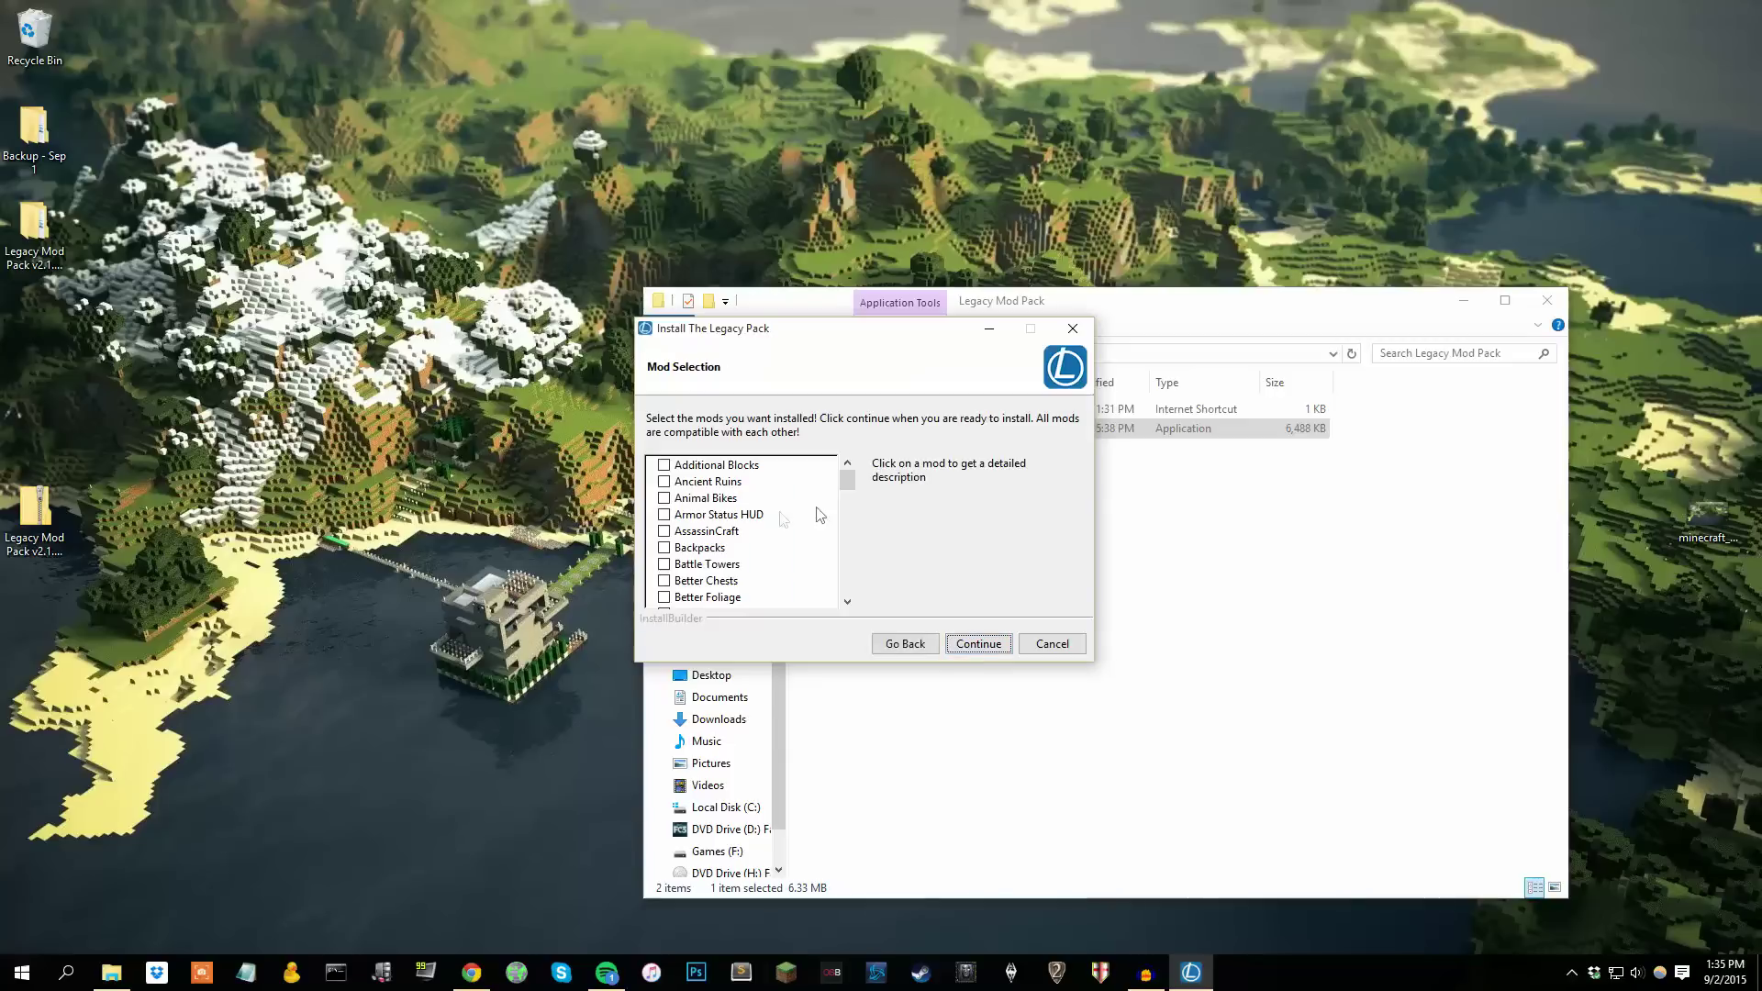
mouse_move(850, 488)
mouse_down()
mouse_move(852, 582)
mouse_move(850, 484)
mouse_up()
click(664, 482)
click(663, 466)
click(664, 499)
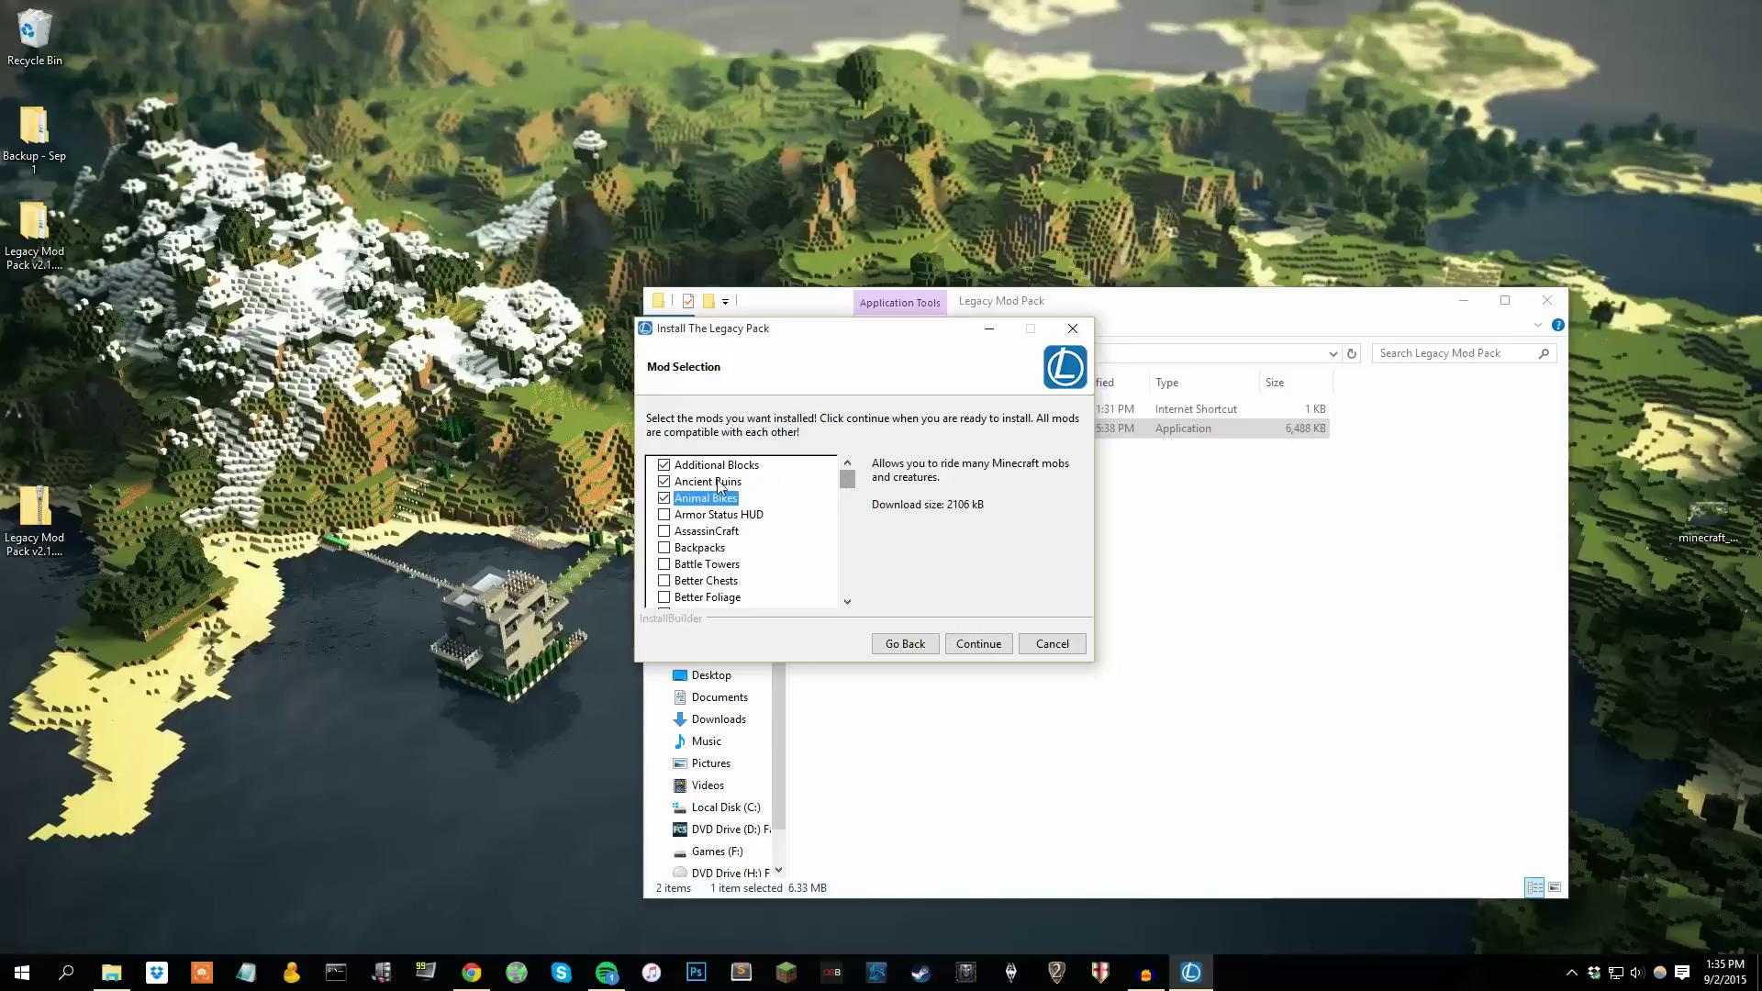
click(719, 482)
click(755, 515)
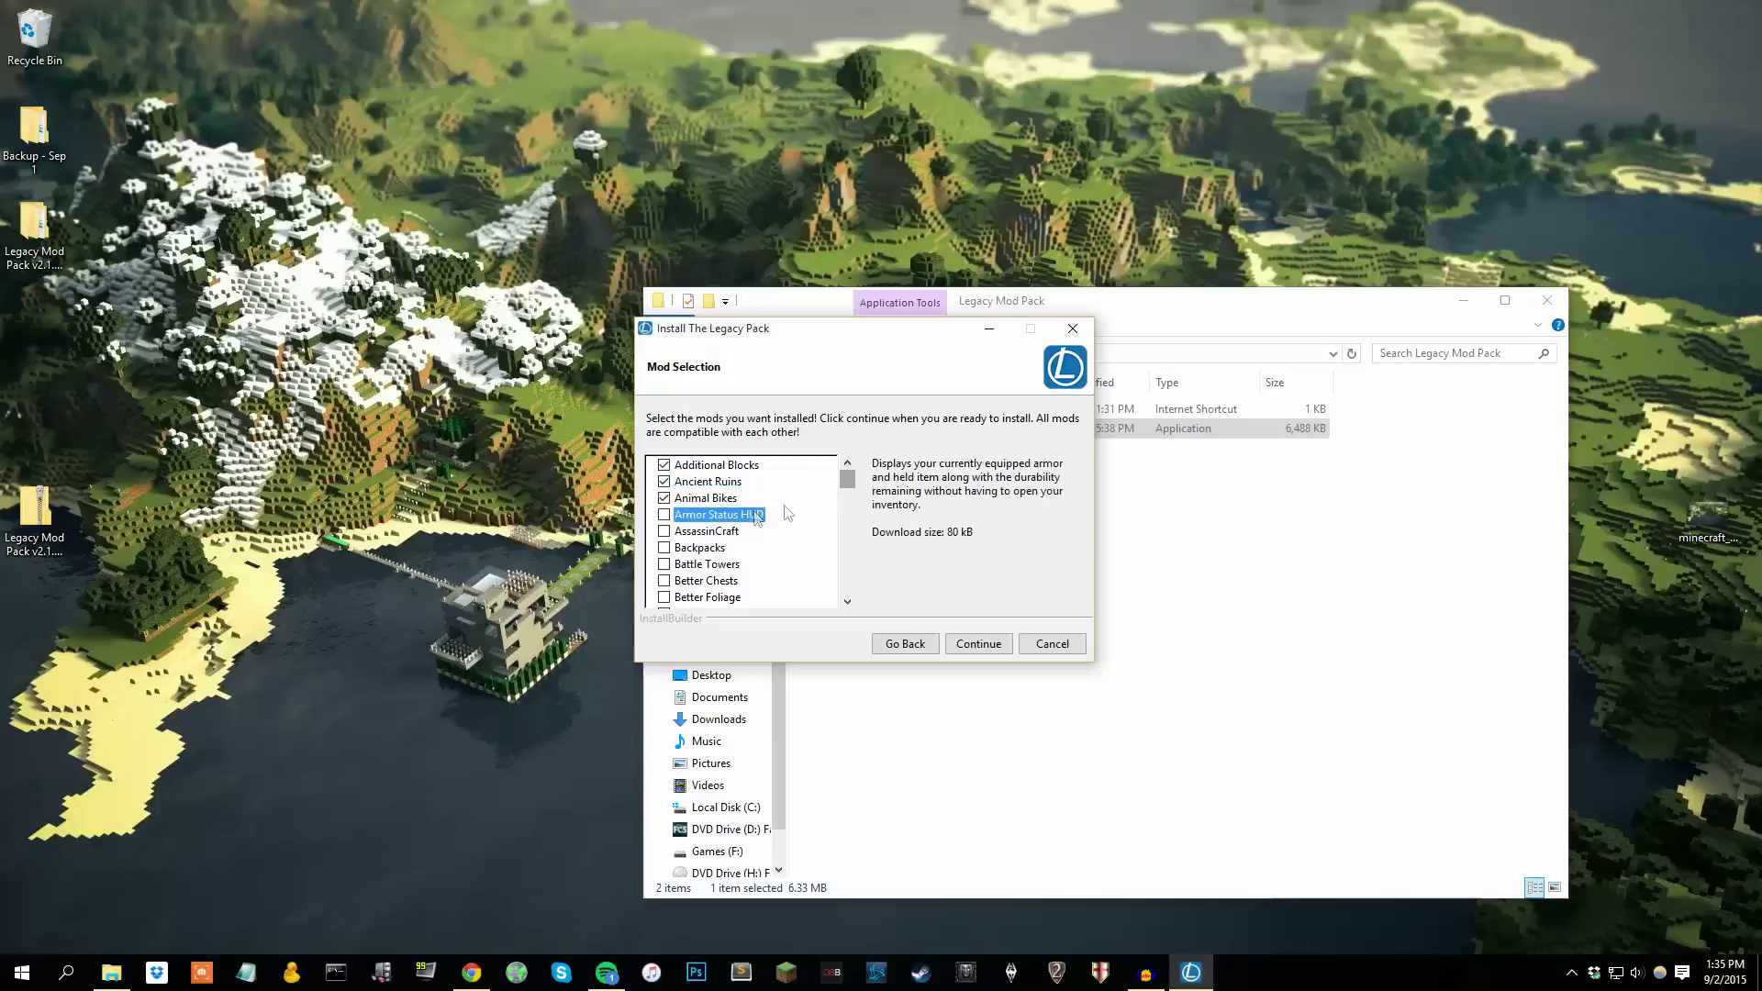
Step: Add Craft++, Damage Indicators, Death Chest, Doggy Talents and Dungeon Pack to the mods to install
mouse_move(848, 479)
mouse_down()
mouse_move(858, 555)
mouse_move(836, 500)
mouse_up()
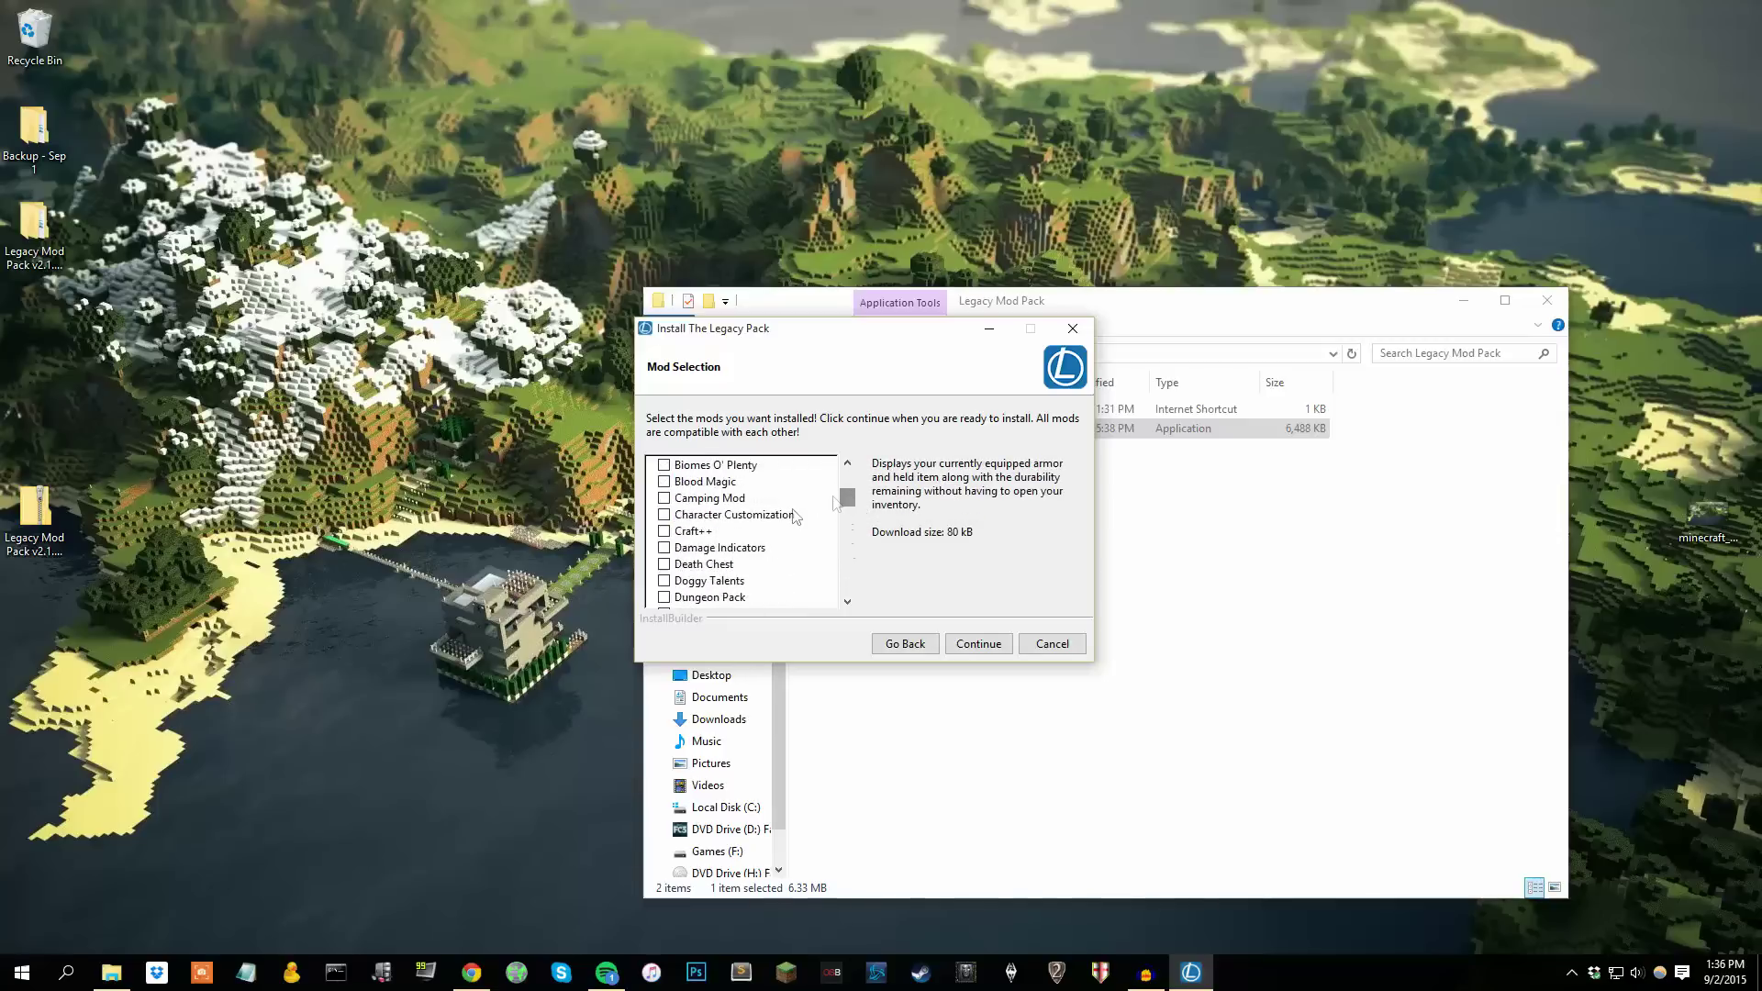
click(663, 531)
click(663, 548)
click(664, 564)
click(664, 581)
click(664, 597)
Step: Add Flan's WWII Weapons, Flan's Modern Weapons and Flan's Future Craft to the mods to install
drag(855, 496, 853, 527)
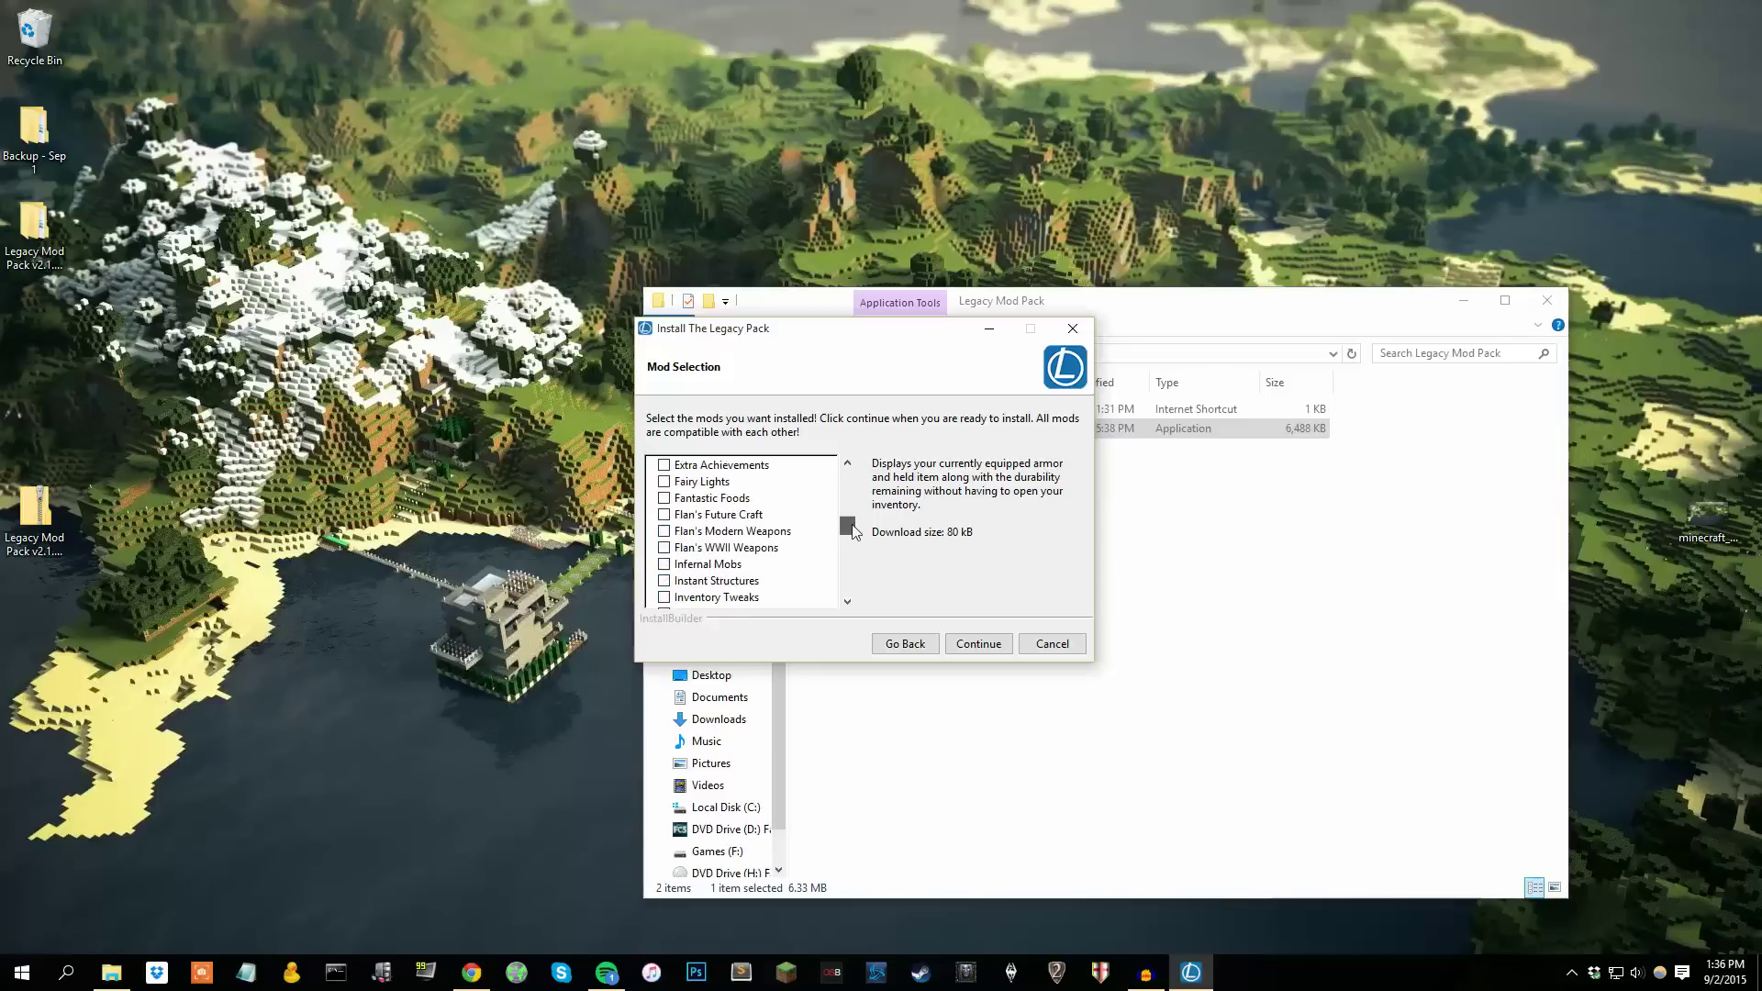
click(663, 548)
click(663, 531)
click(664, 515)
Step: Add Not Enough Items, MultiMine and Mo' Swords to the mods to install
drag(847, 523, 855, 557)
click(664, 548)
click(663, 531)
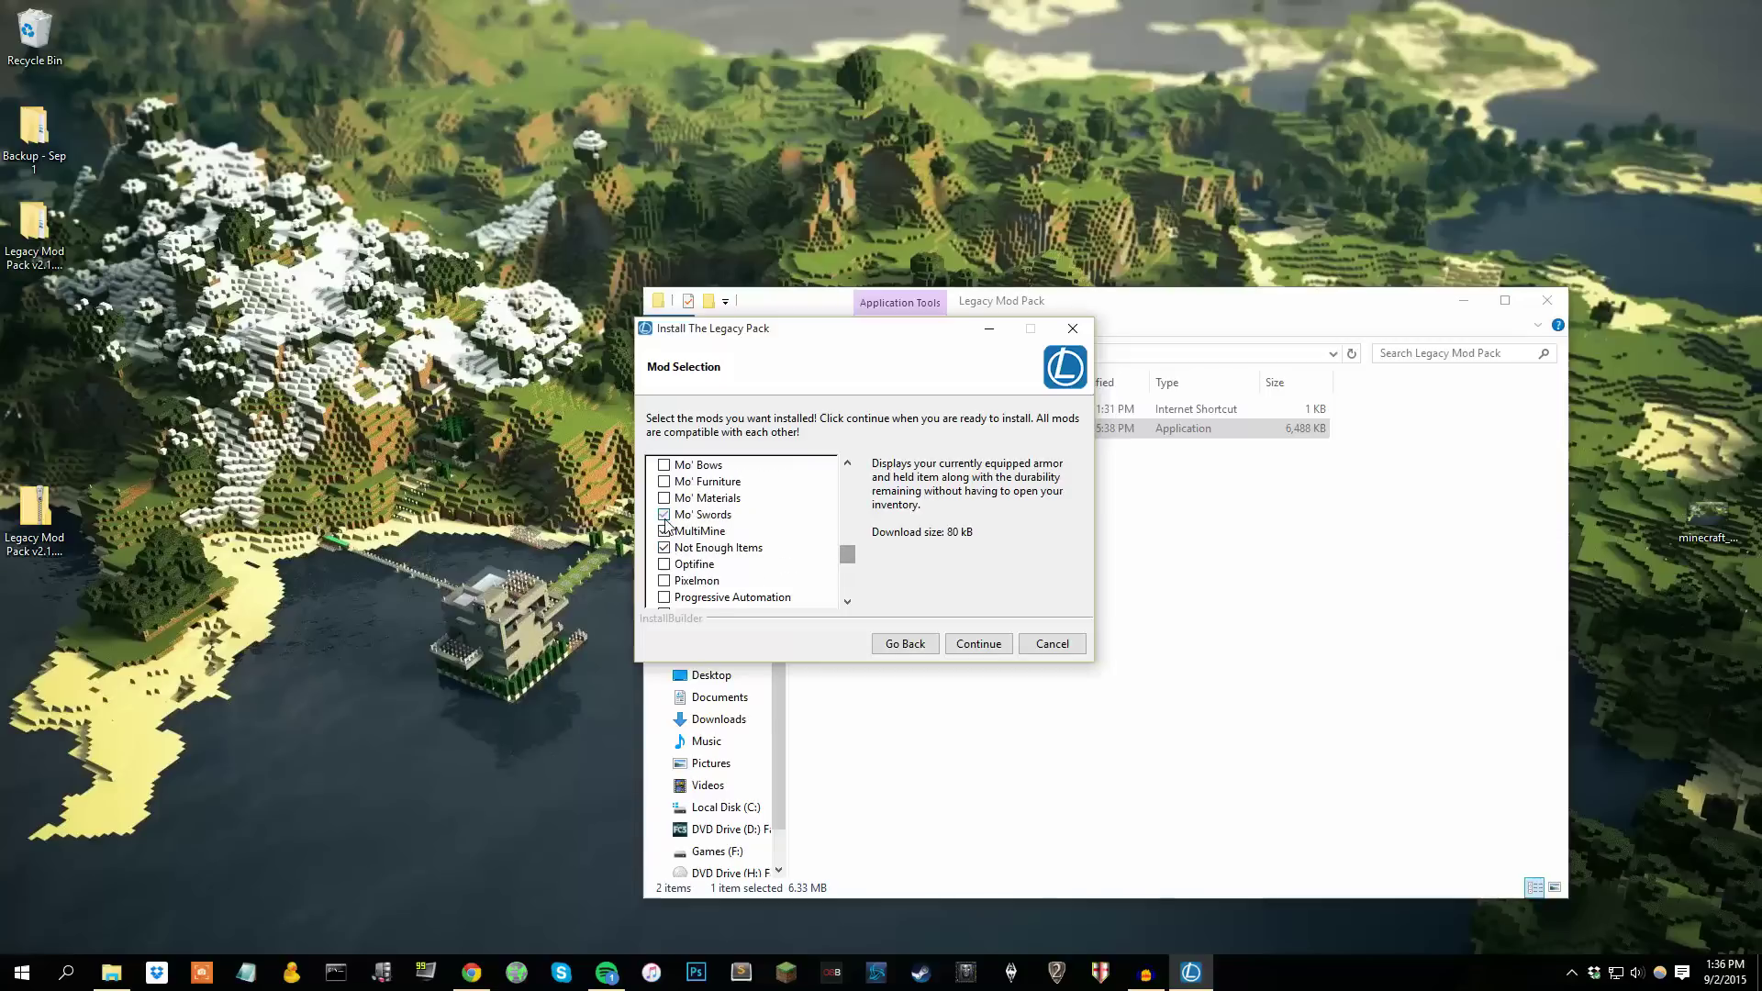
Step: Install the selected mods with the increased RAM option enabled, and finish the installer without sharing on Facebook
drag(846, 556, 853, 588)
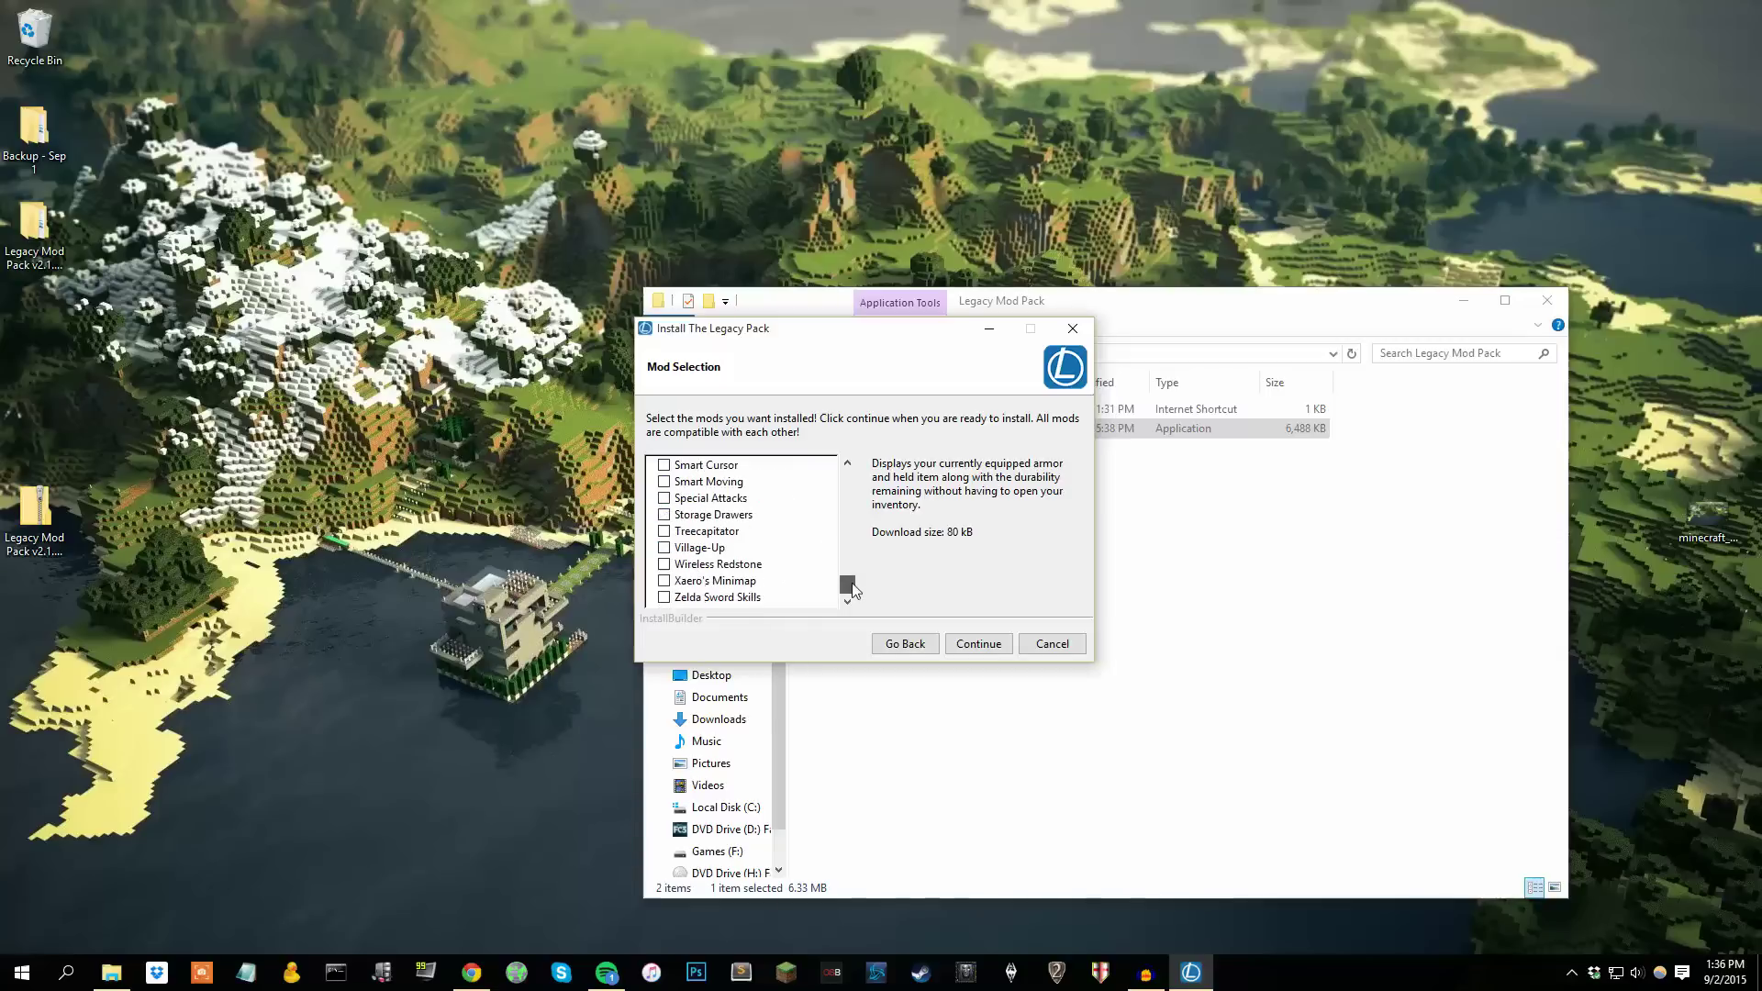
click(976, 643)
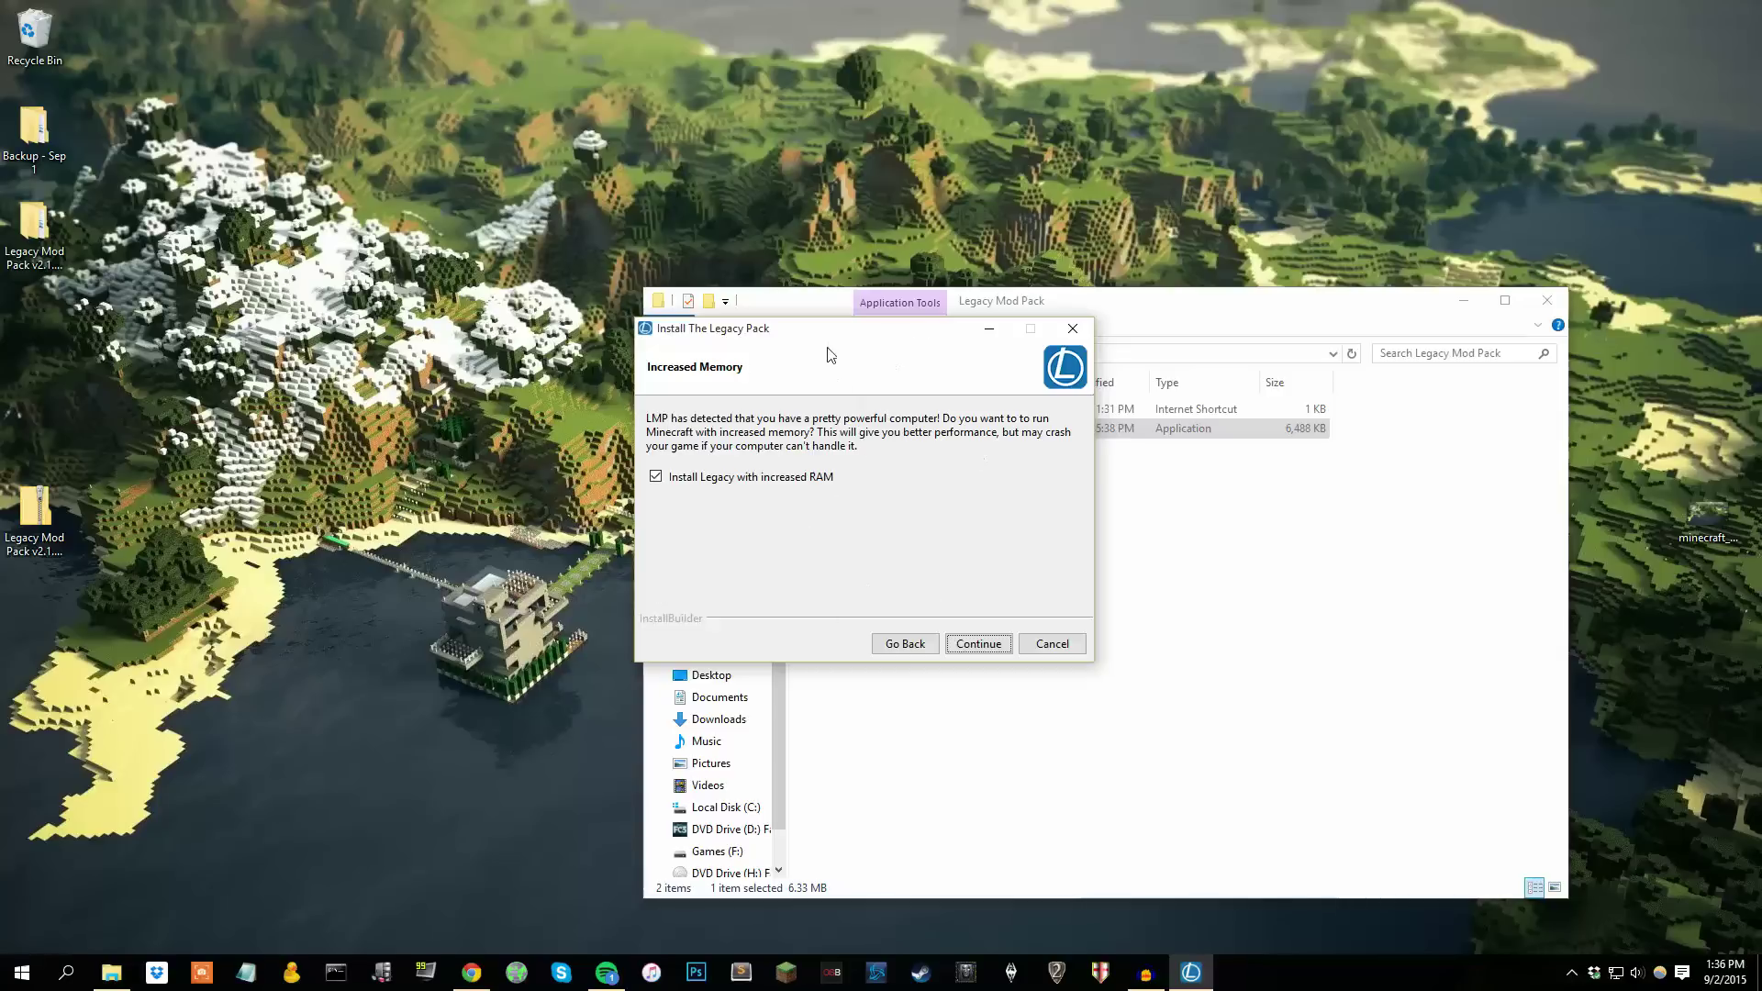
click(1000, 651)
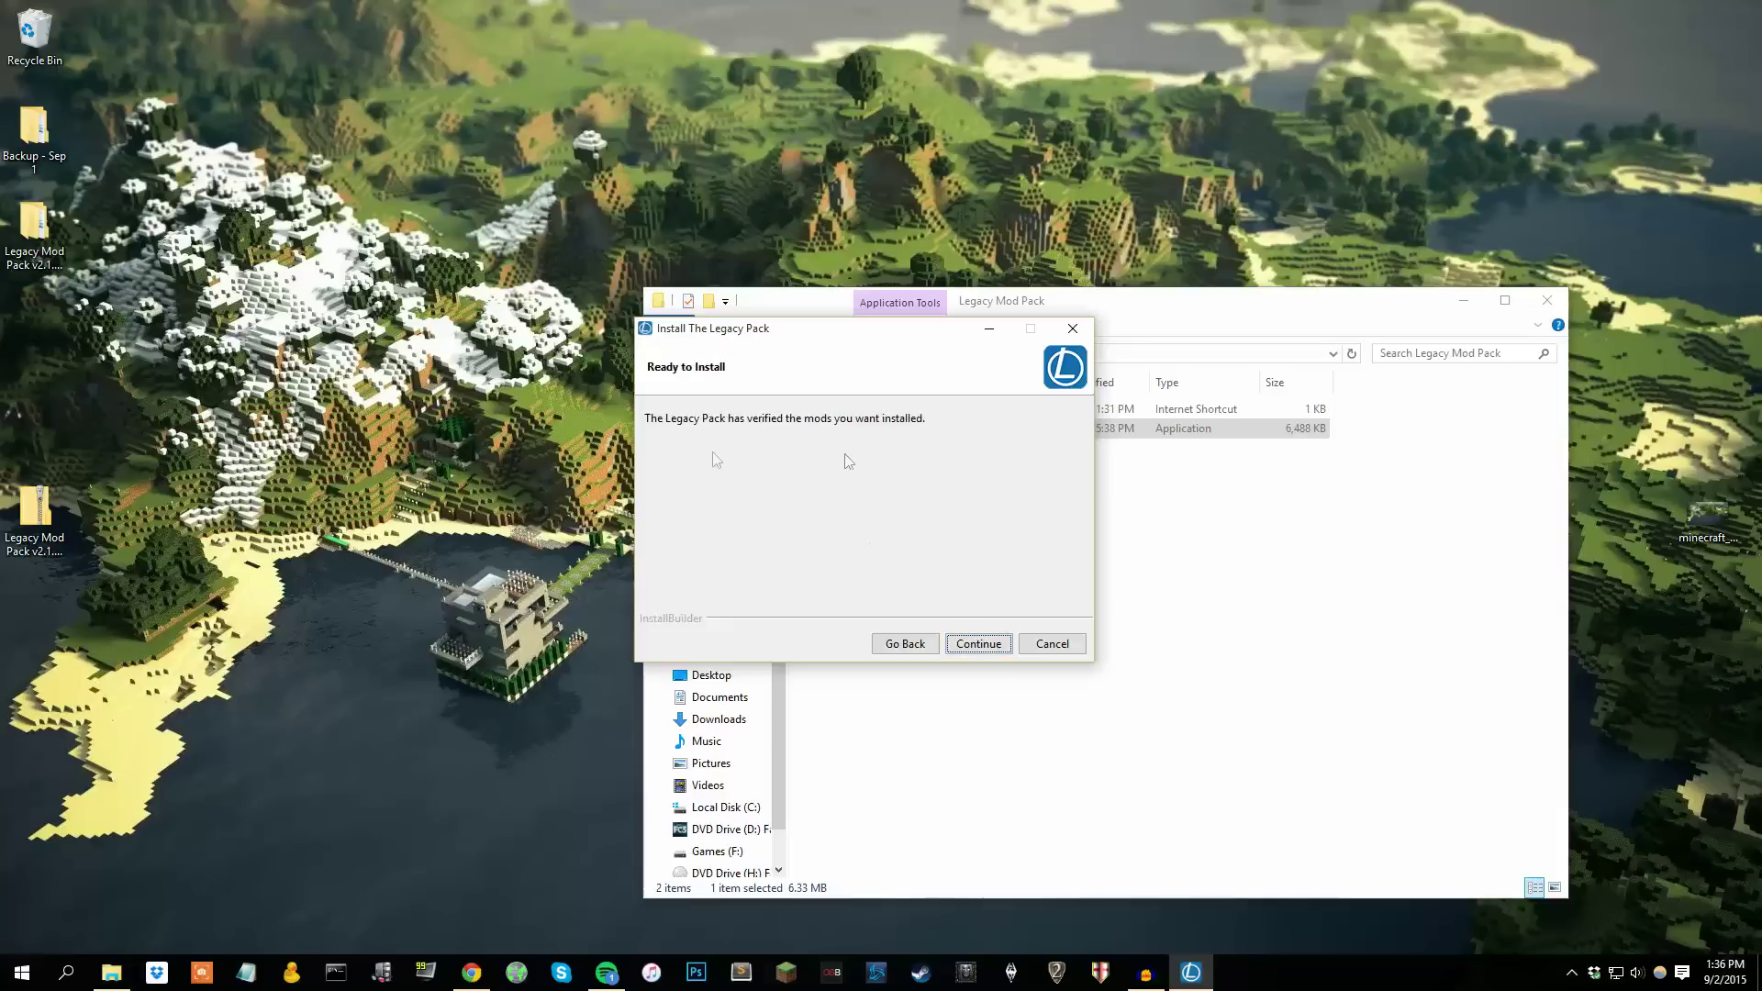
click(979, 646)
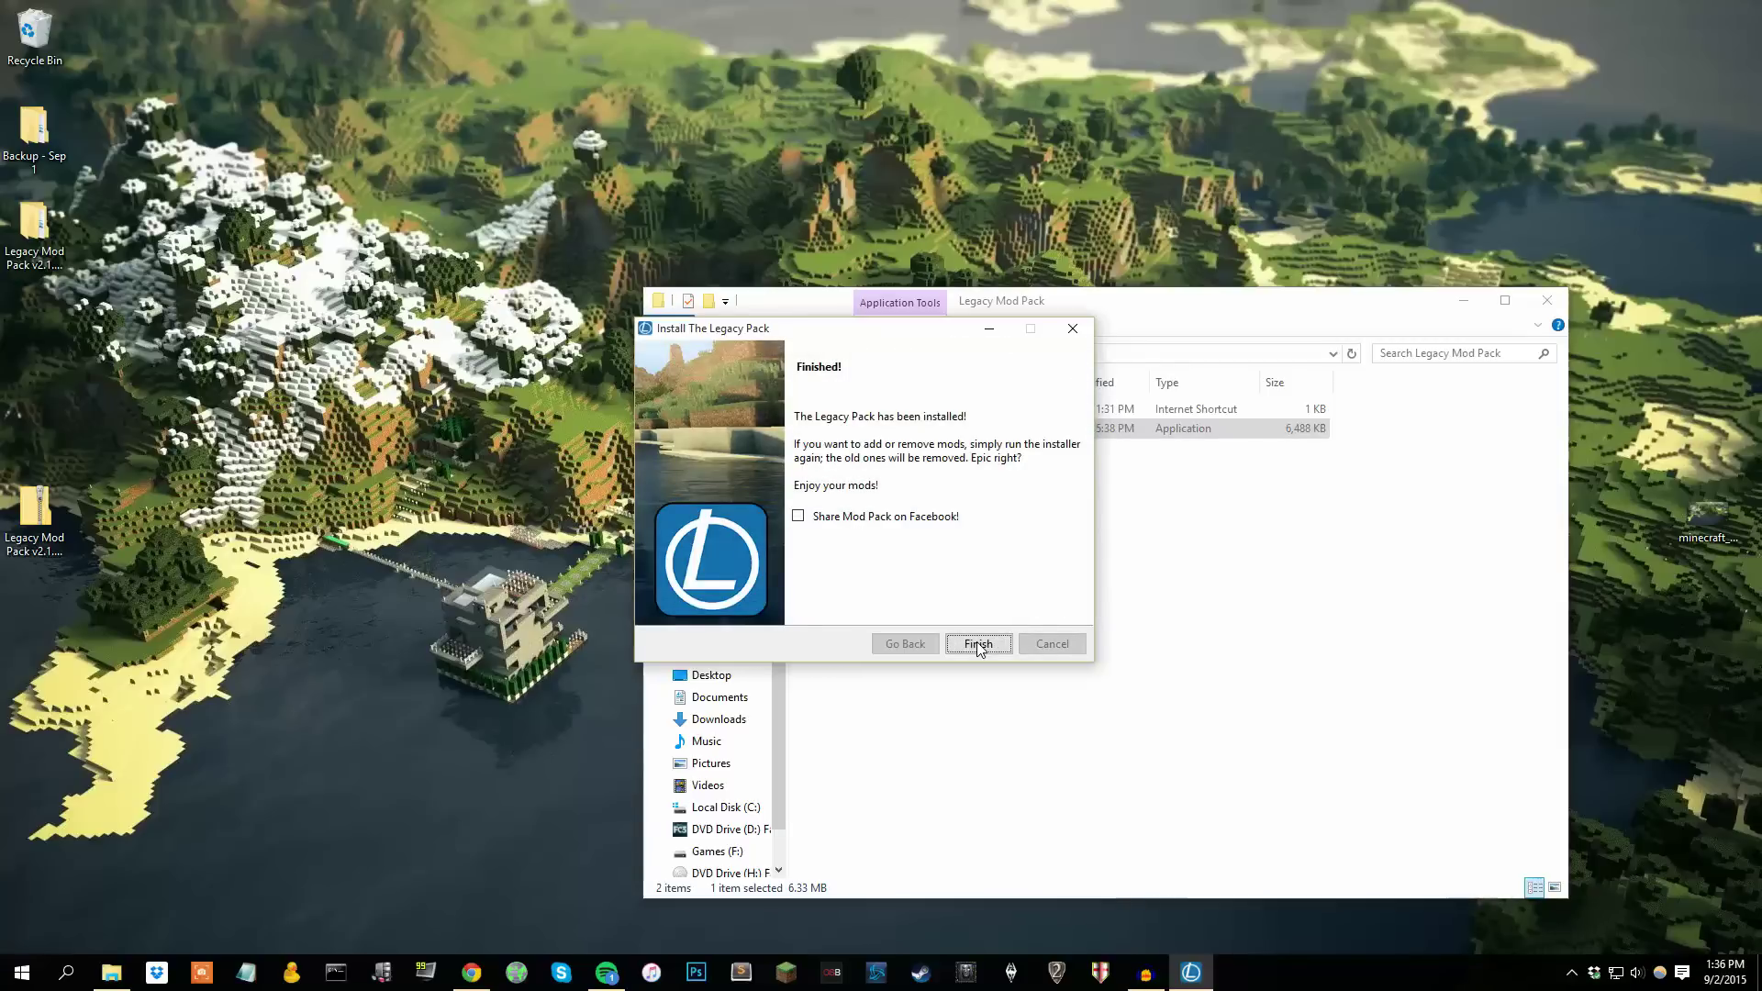
click(979, 645)
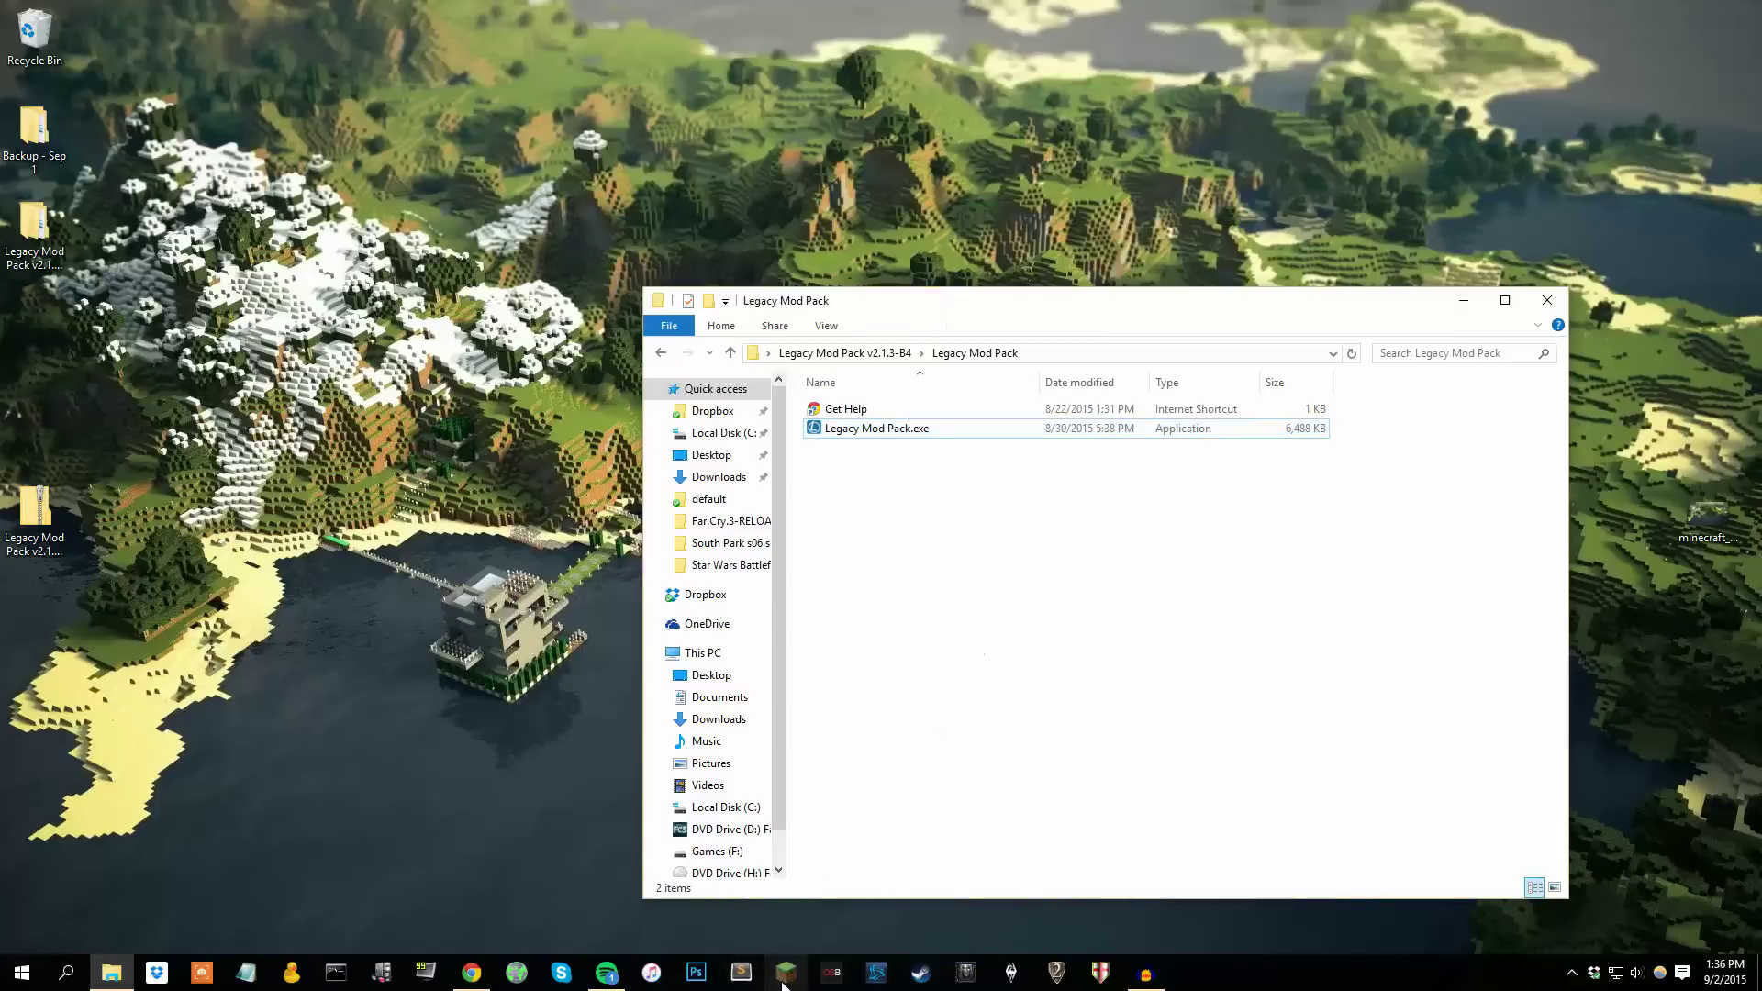
Step: Close the mod pack folder and start the game from the Minecraft Launcher with the Legacy Mod Pack profile
click(1549, 301)
drag(851, 233, 898, 237)
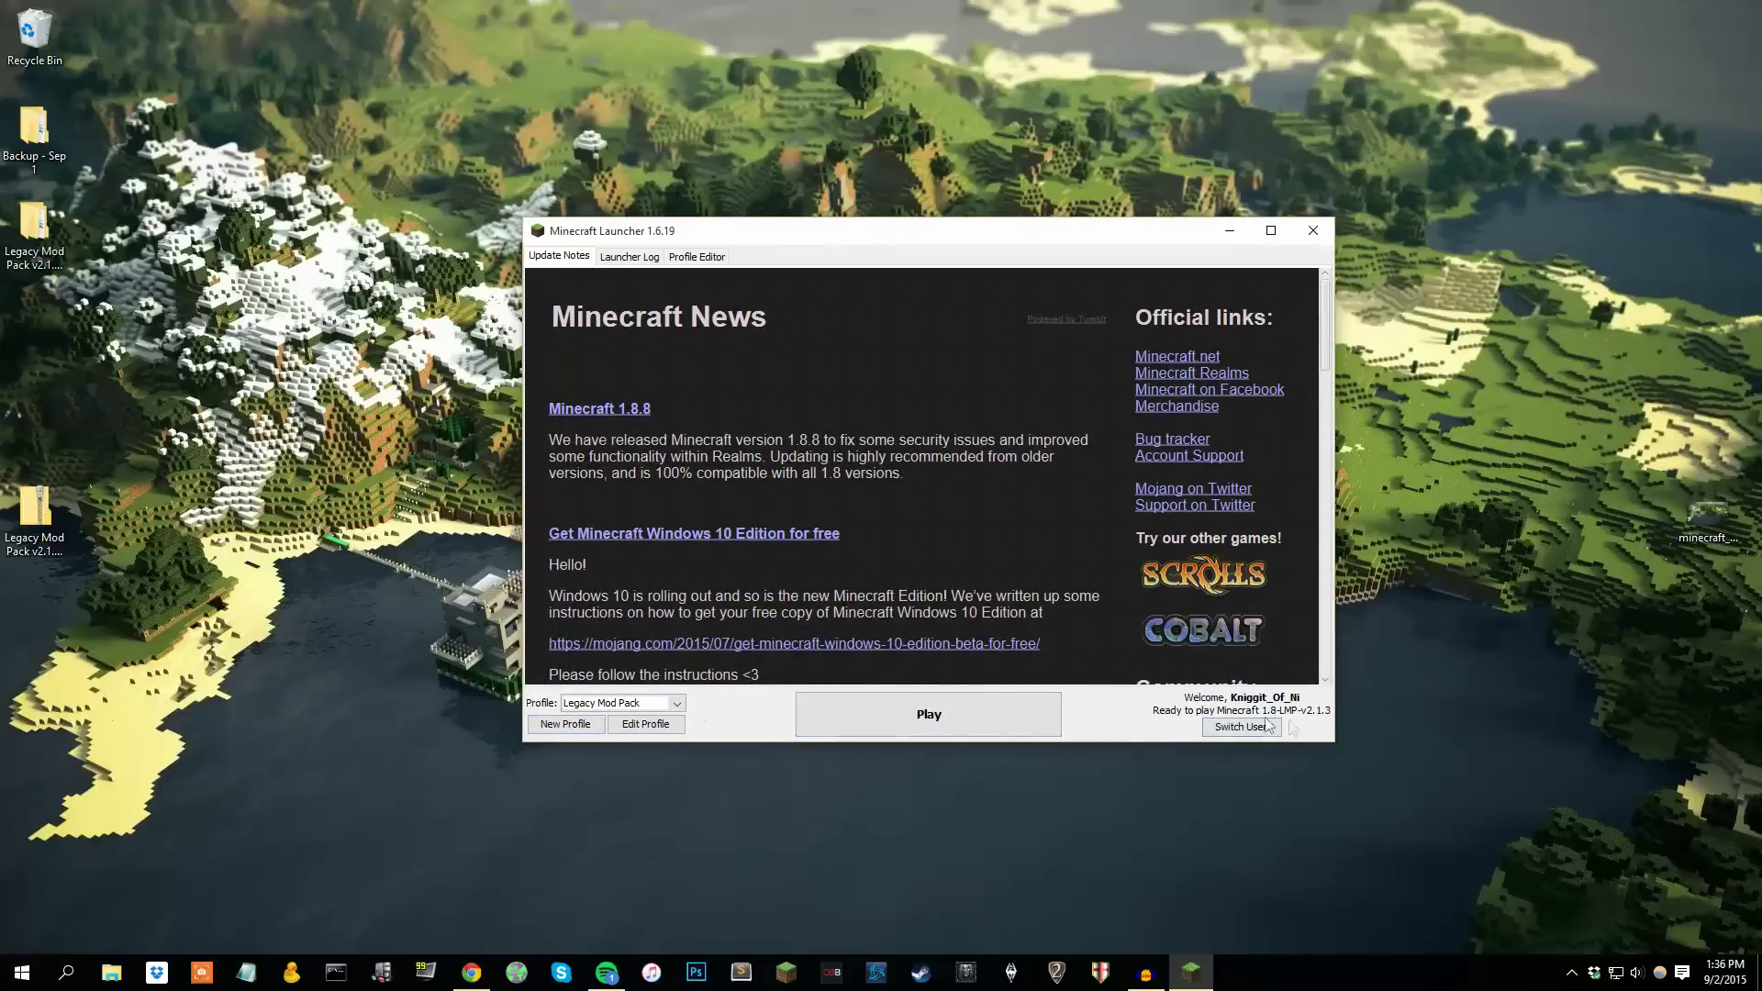
click(1015, 722)
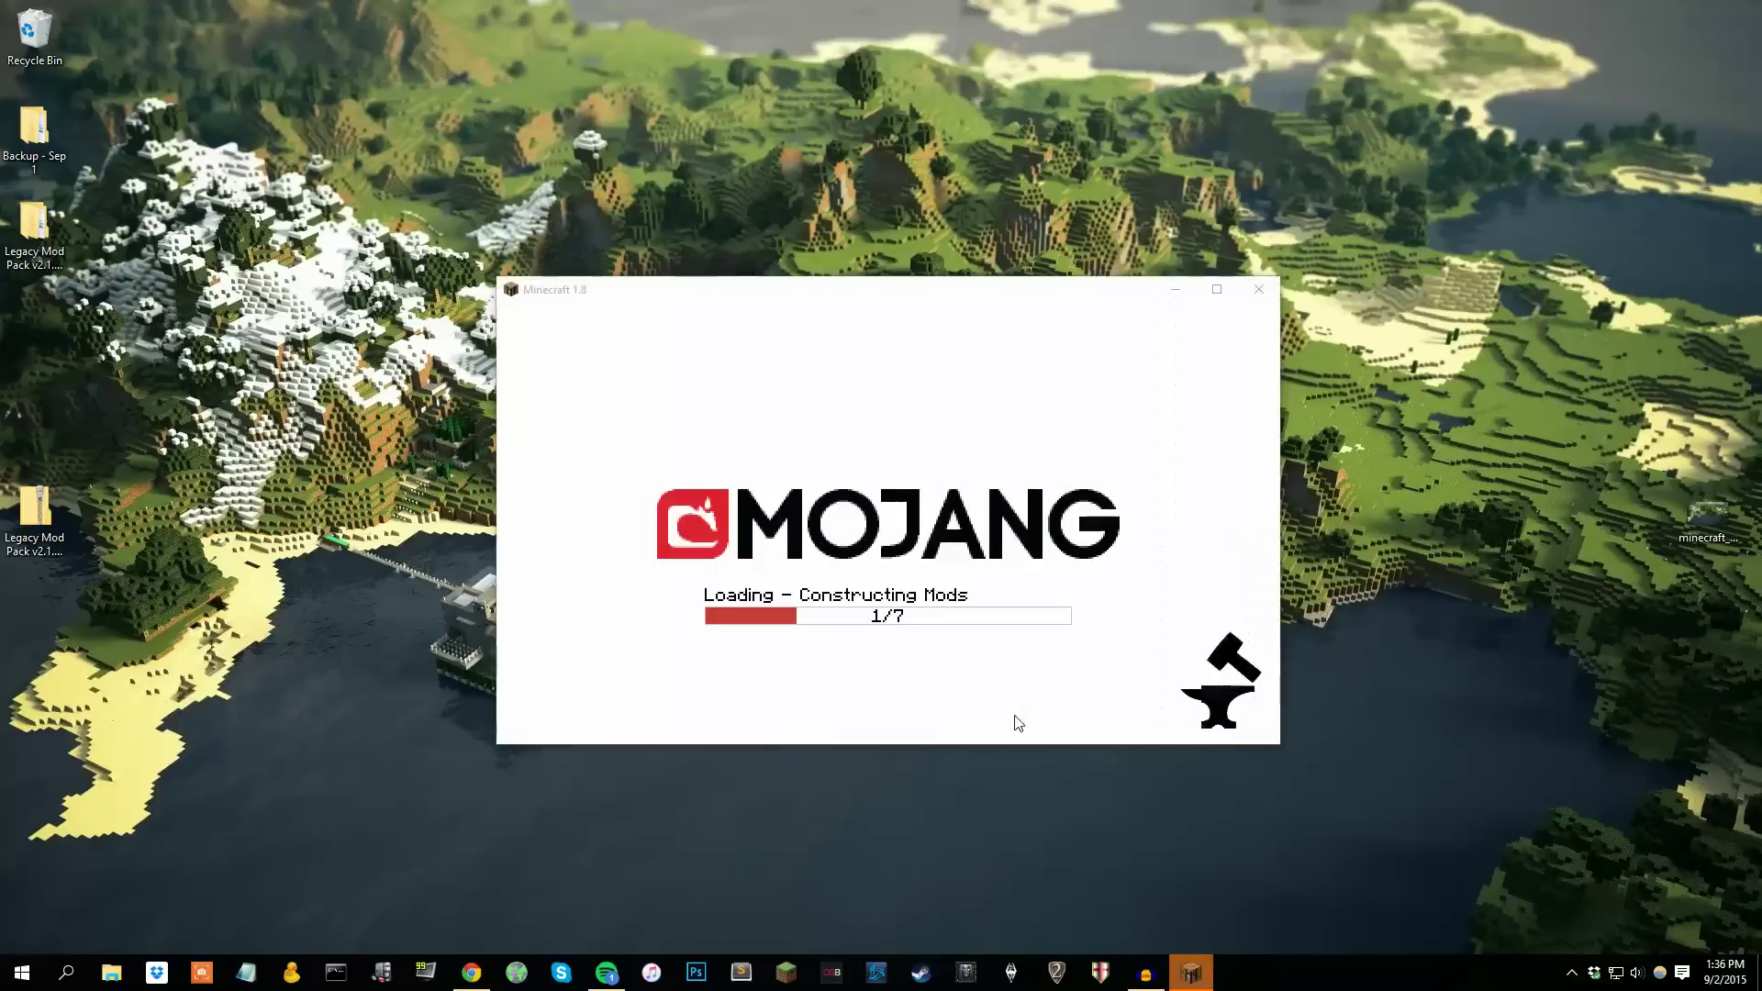
click(928, 299)
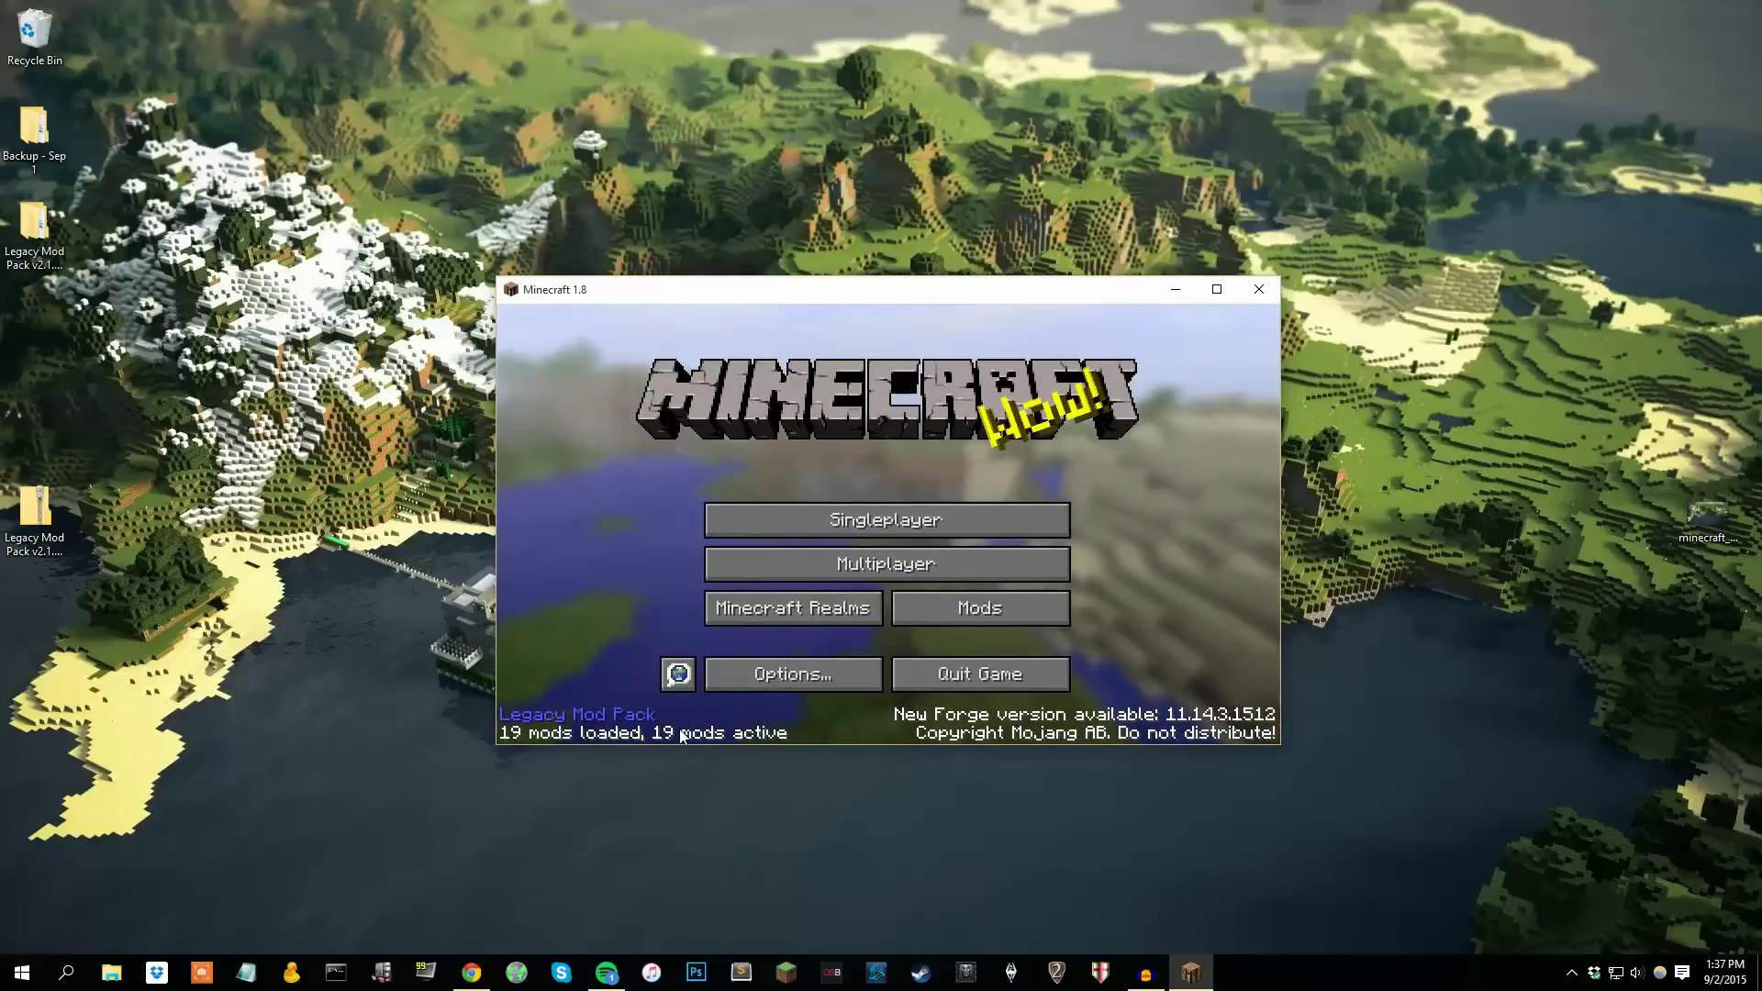
Step: Create a new singleplayer world named New World in Creative game mode
click(932, 525)
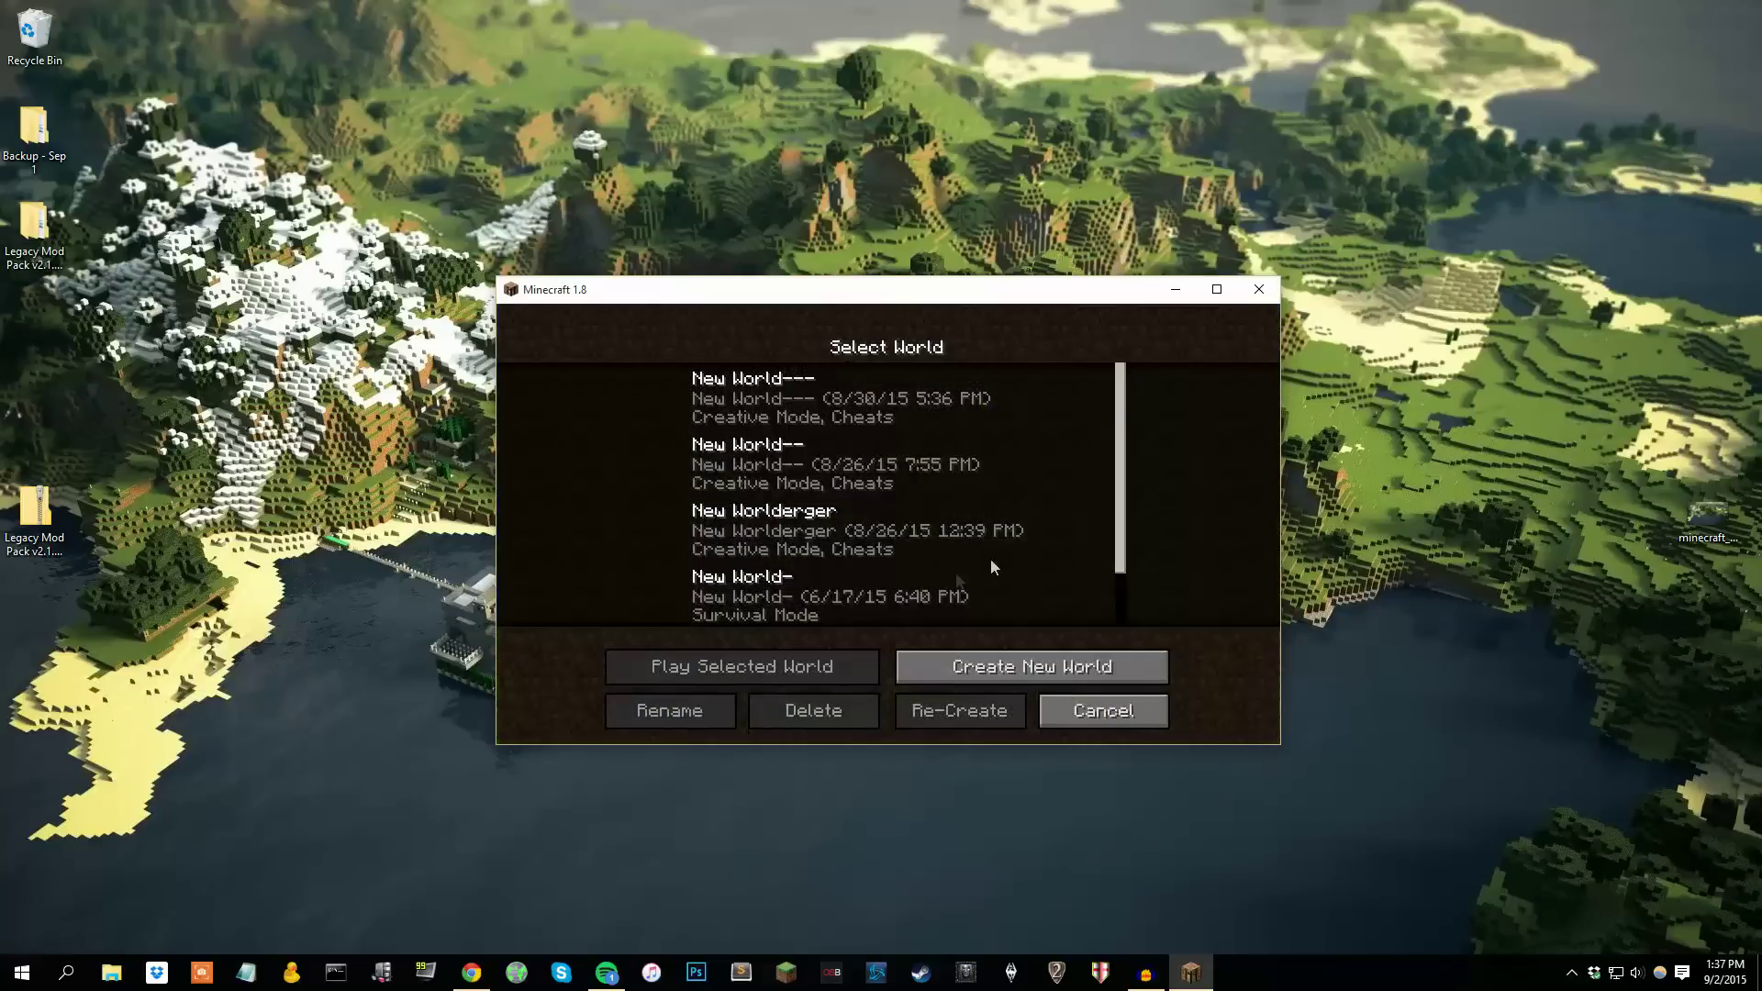
scroll(989, 559, down, 3)
click(1009, 670)
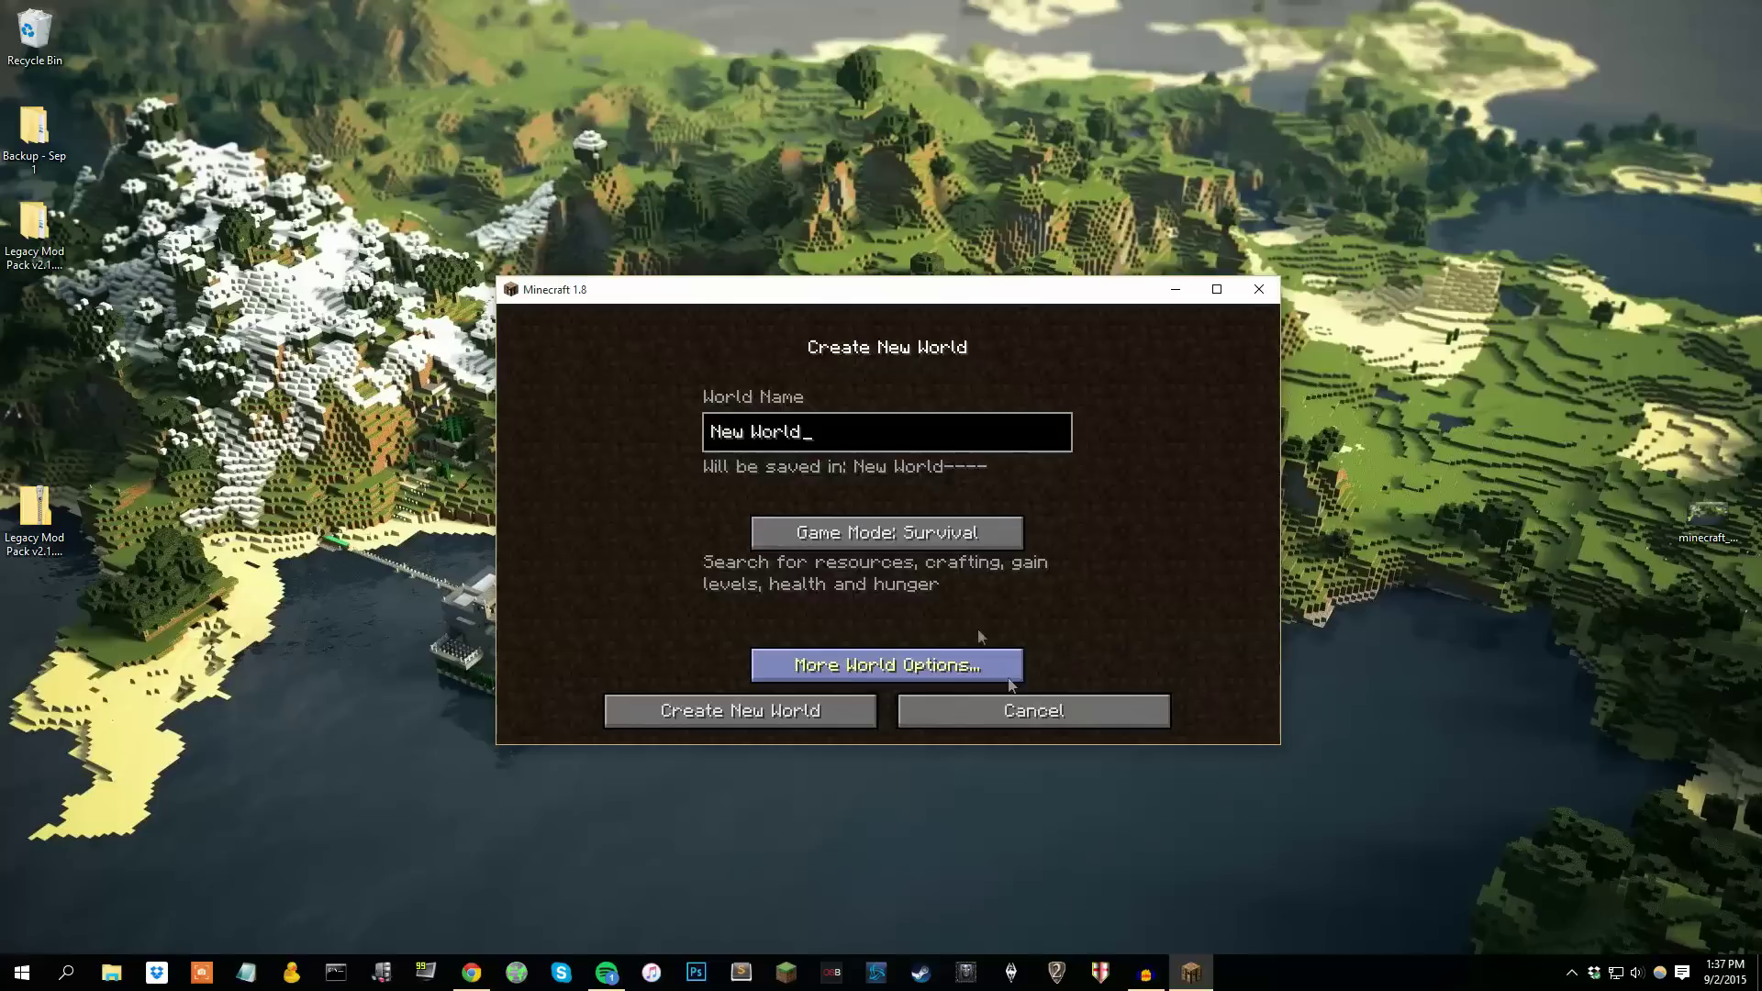
click(889, 530)
click(890, 531)
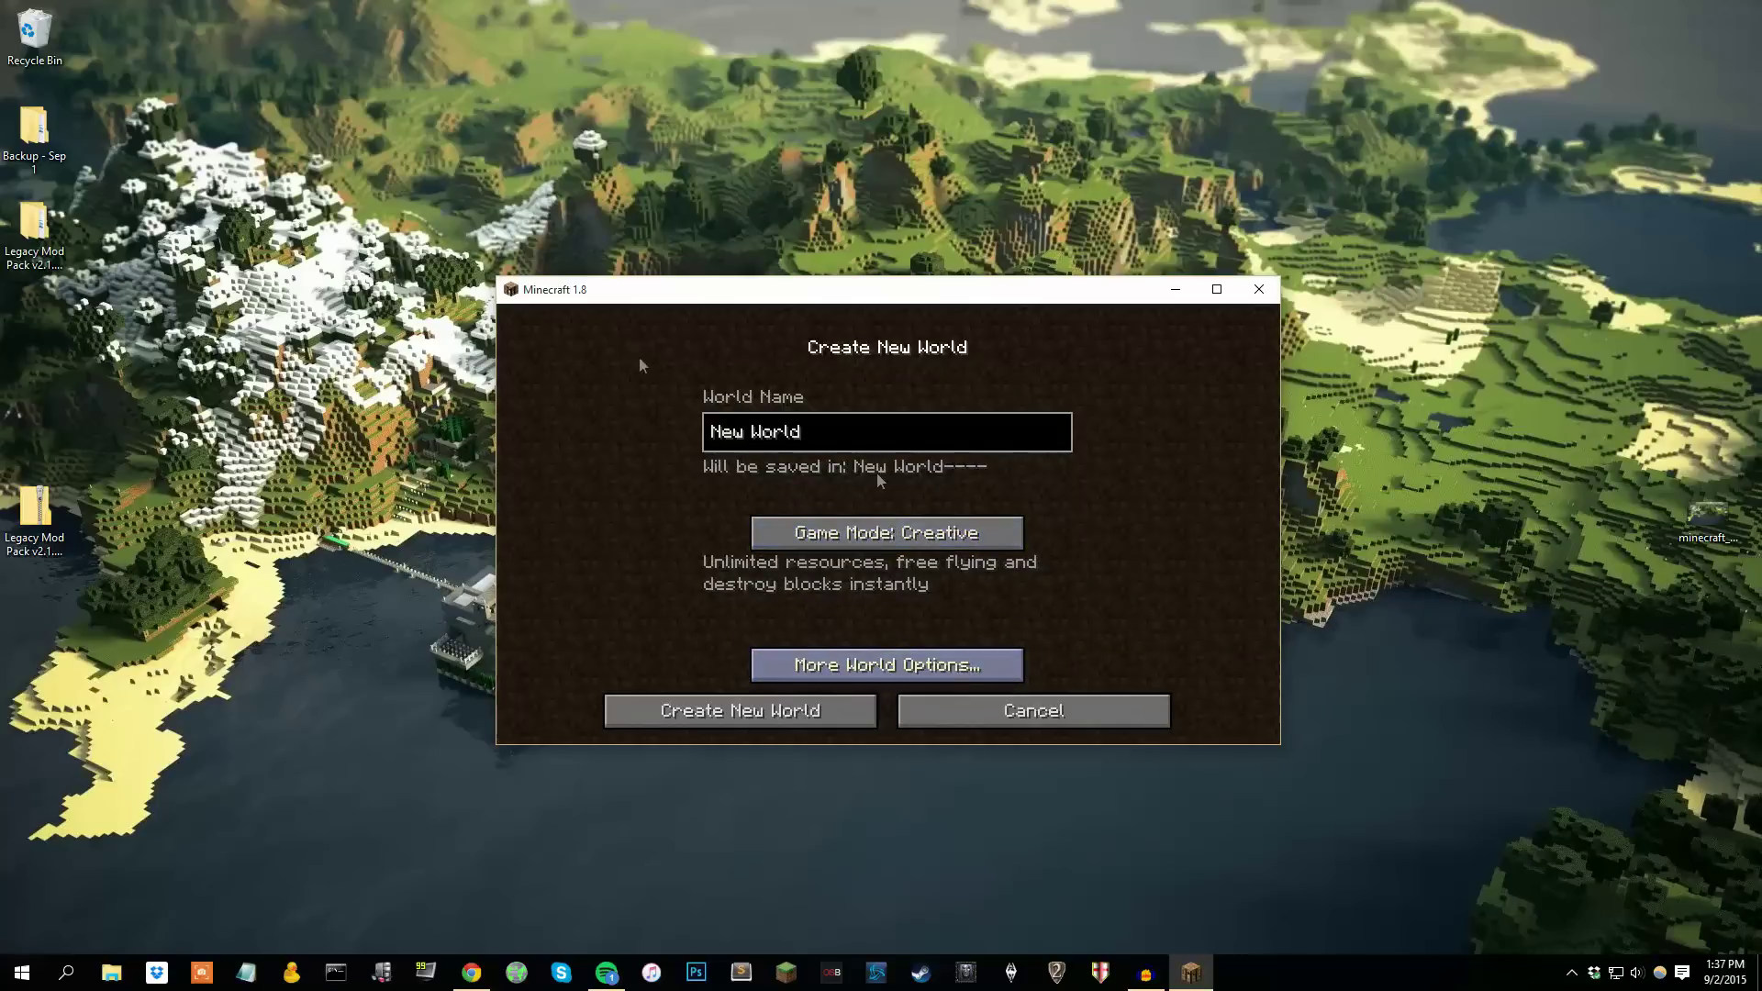
click(776, 714)
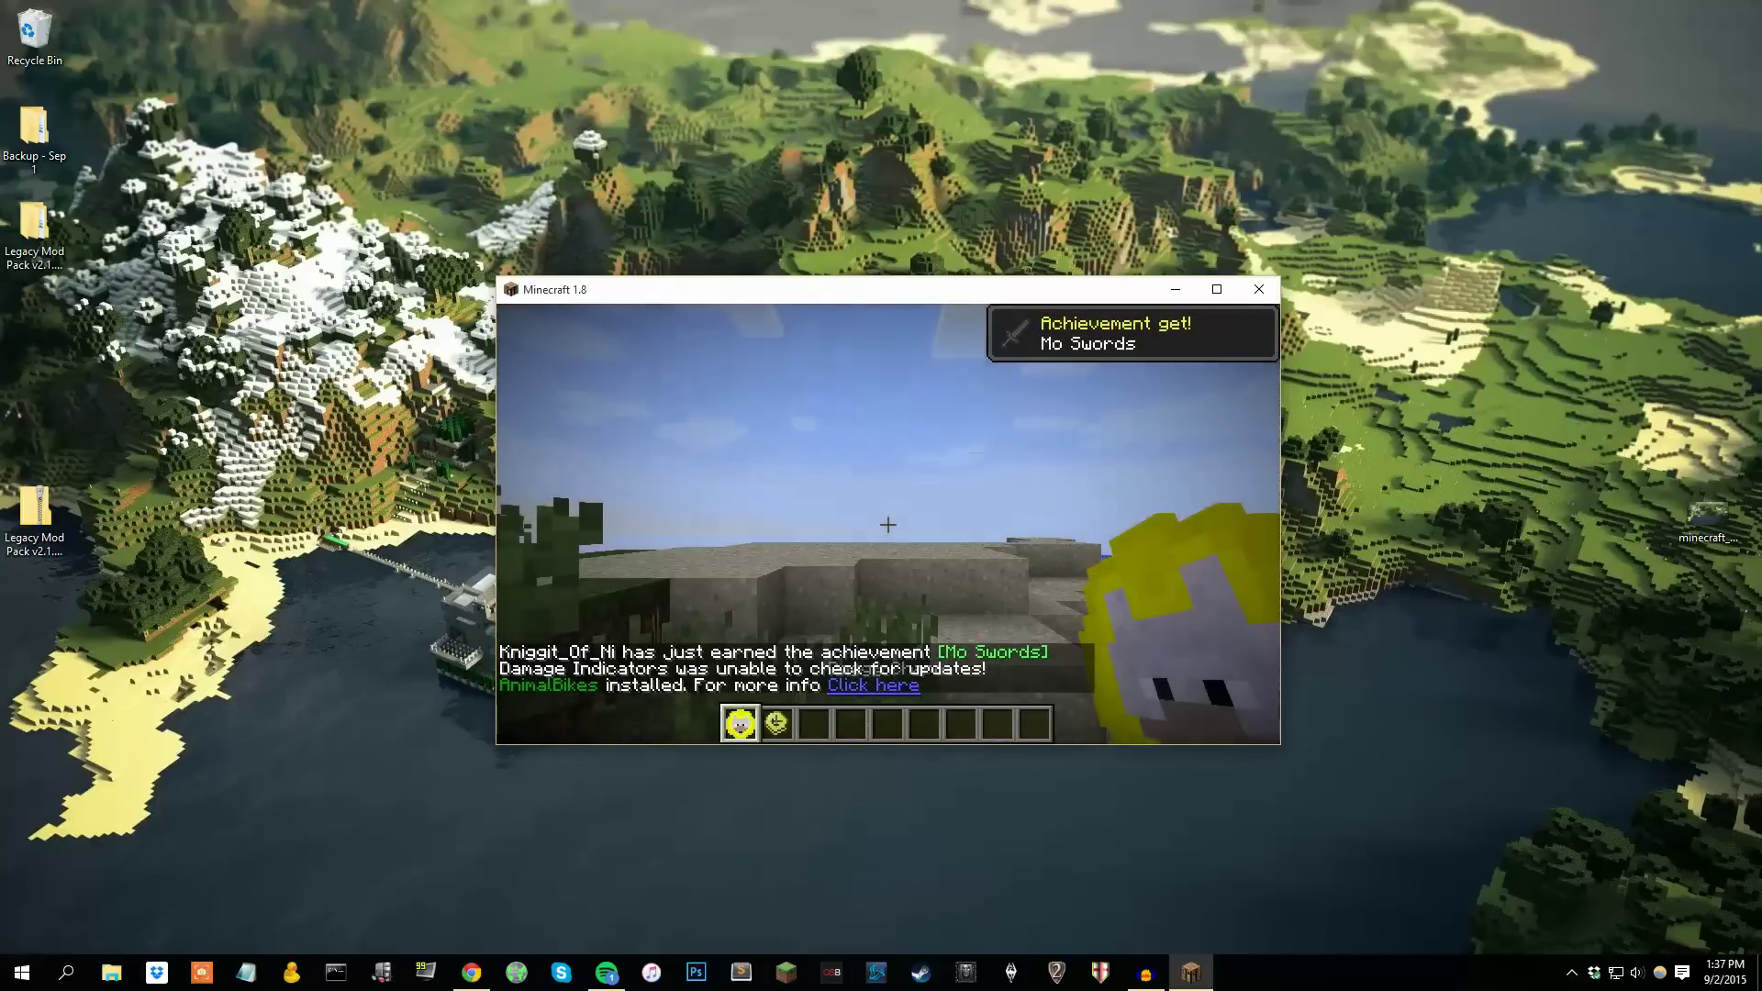
Step: Take the Golden Aplle Sword from the Mo Swords Eatables category of the creative inventory and hold it in hand
scroll(888, 524, down, 2)
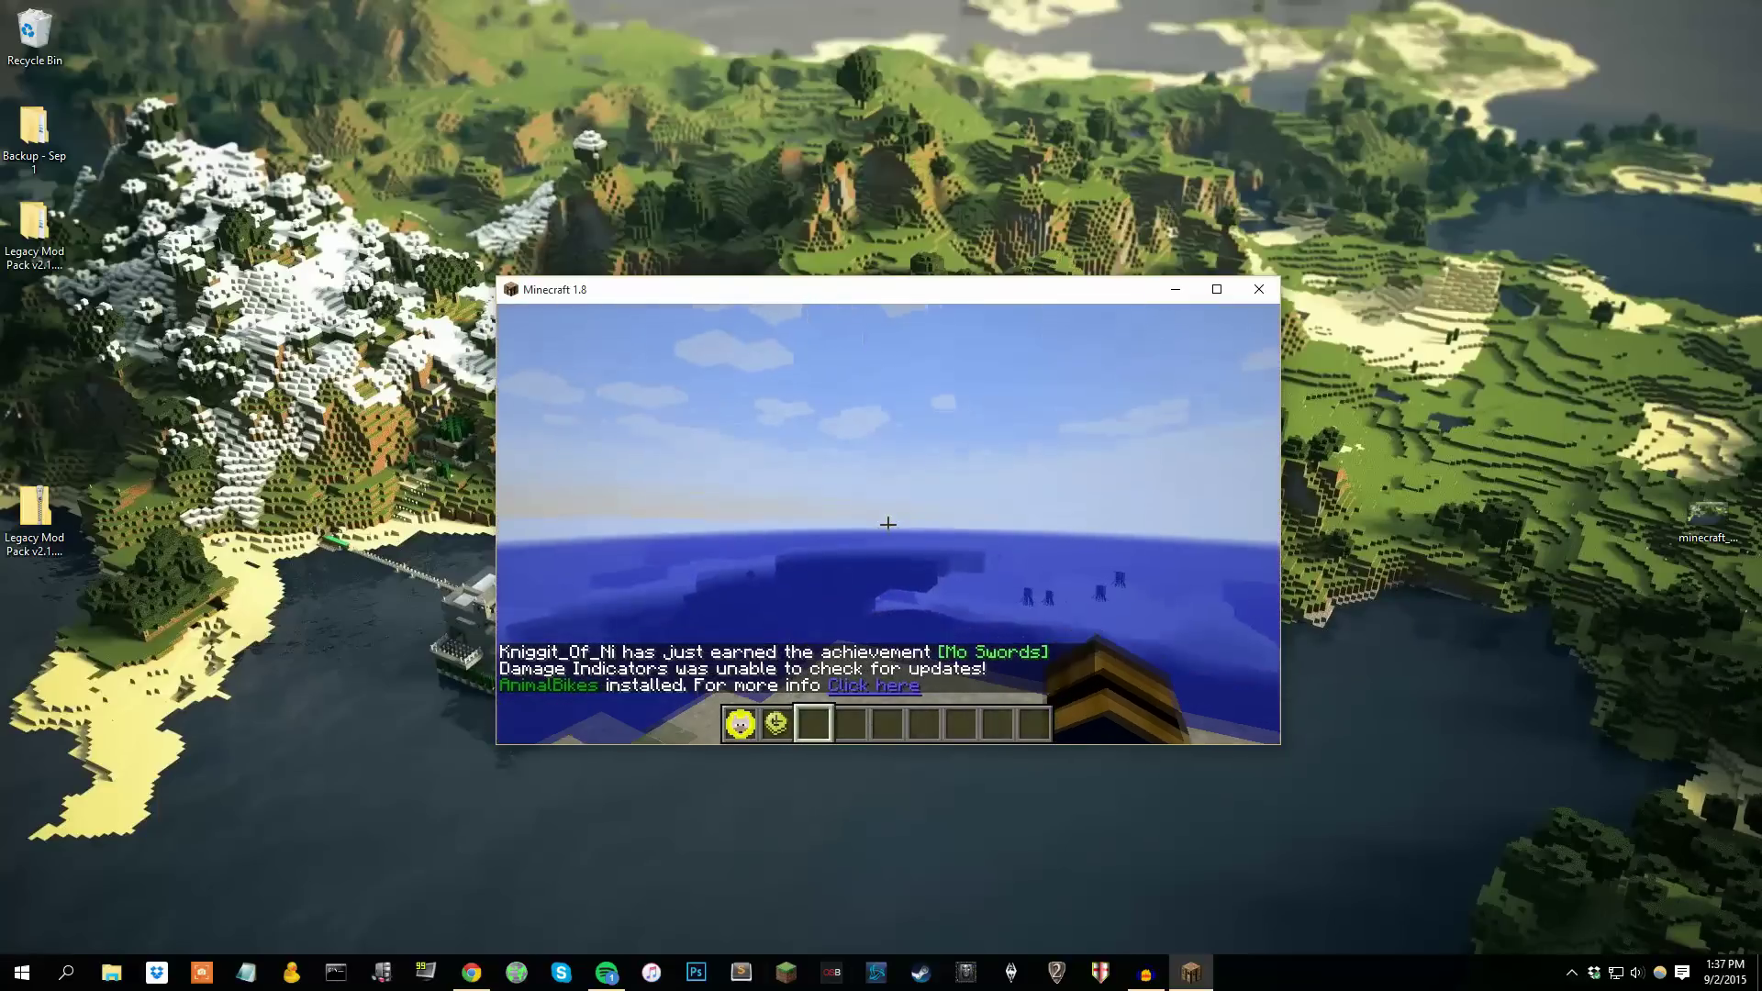
key(e)
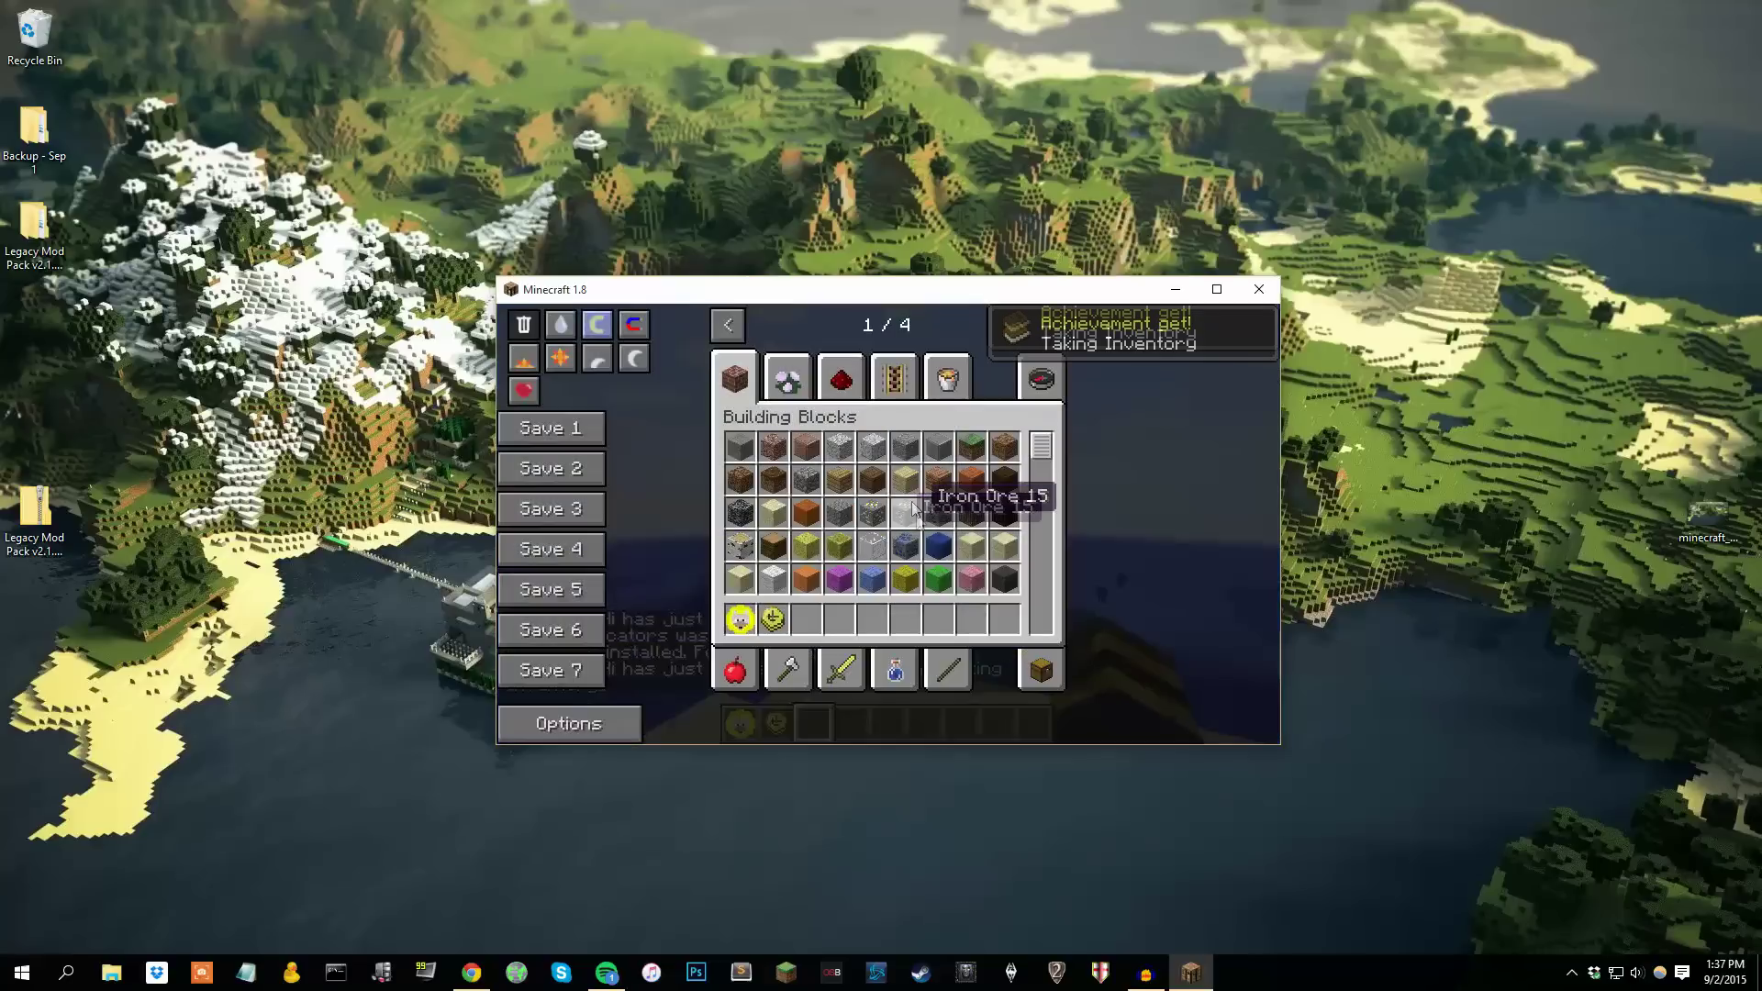
click(1054, 339)
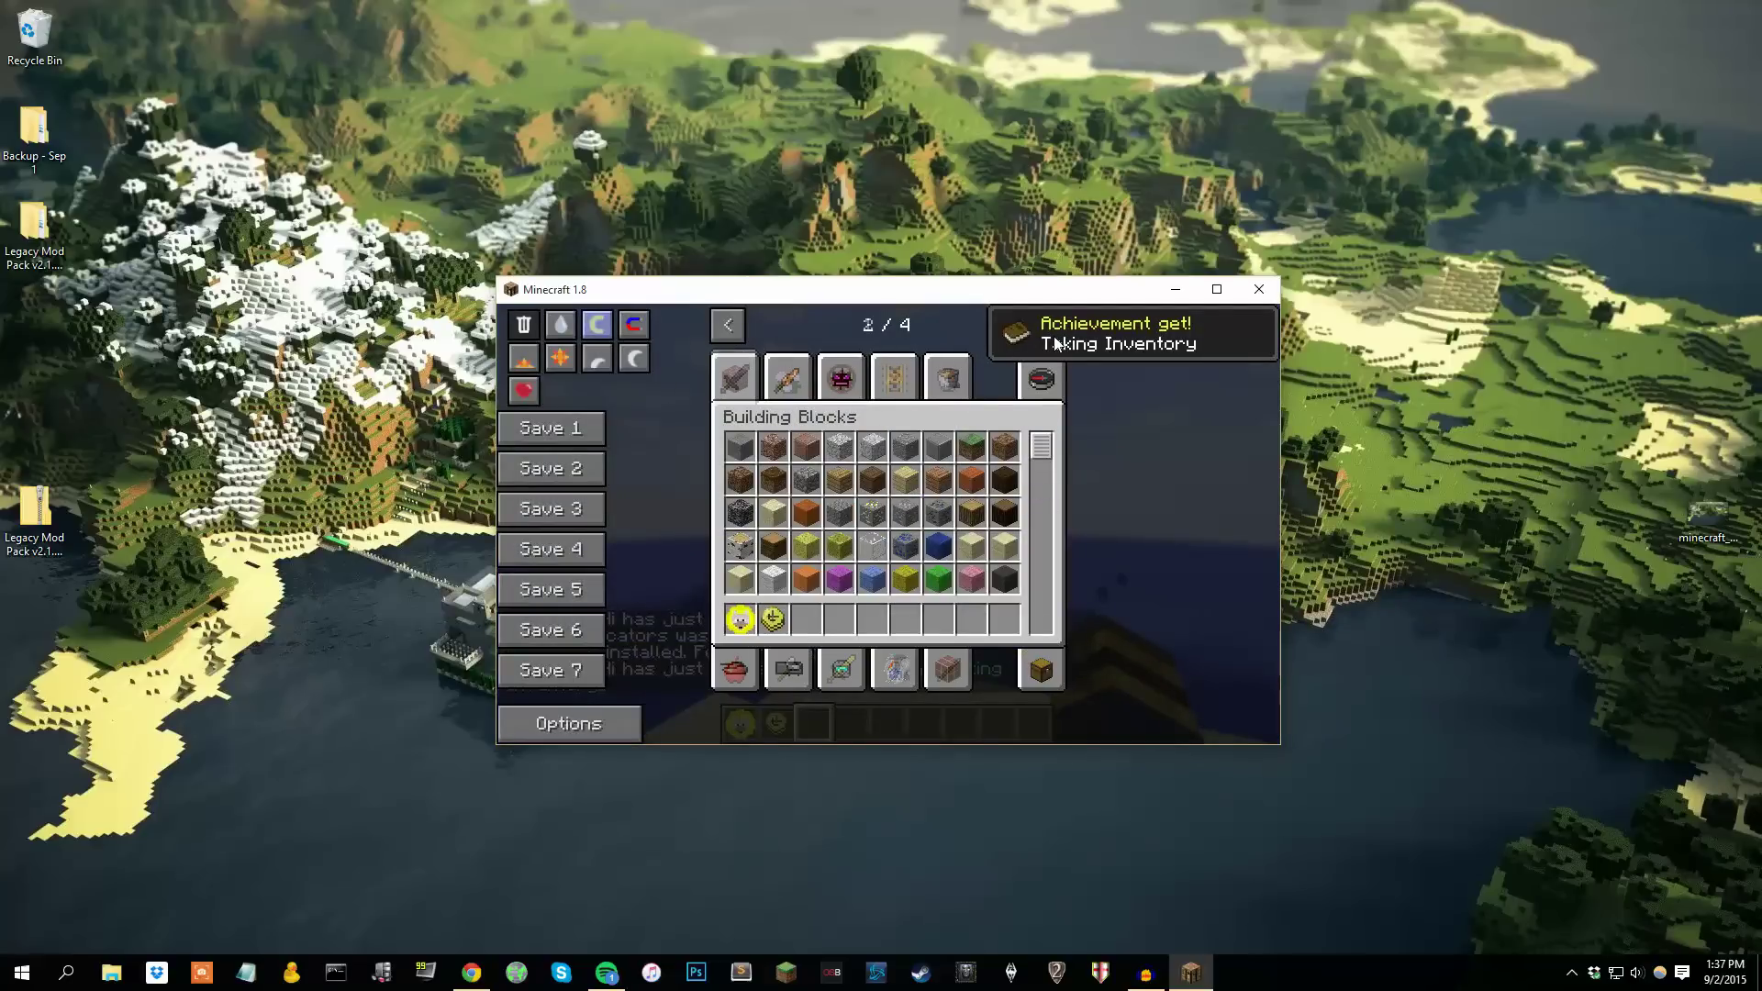
click(840, 379)
click(787, 384)
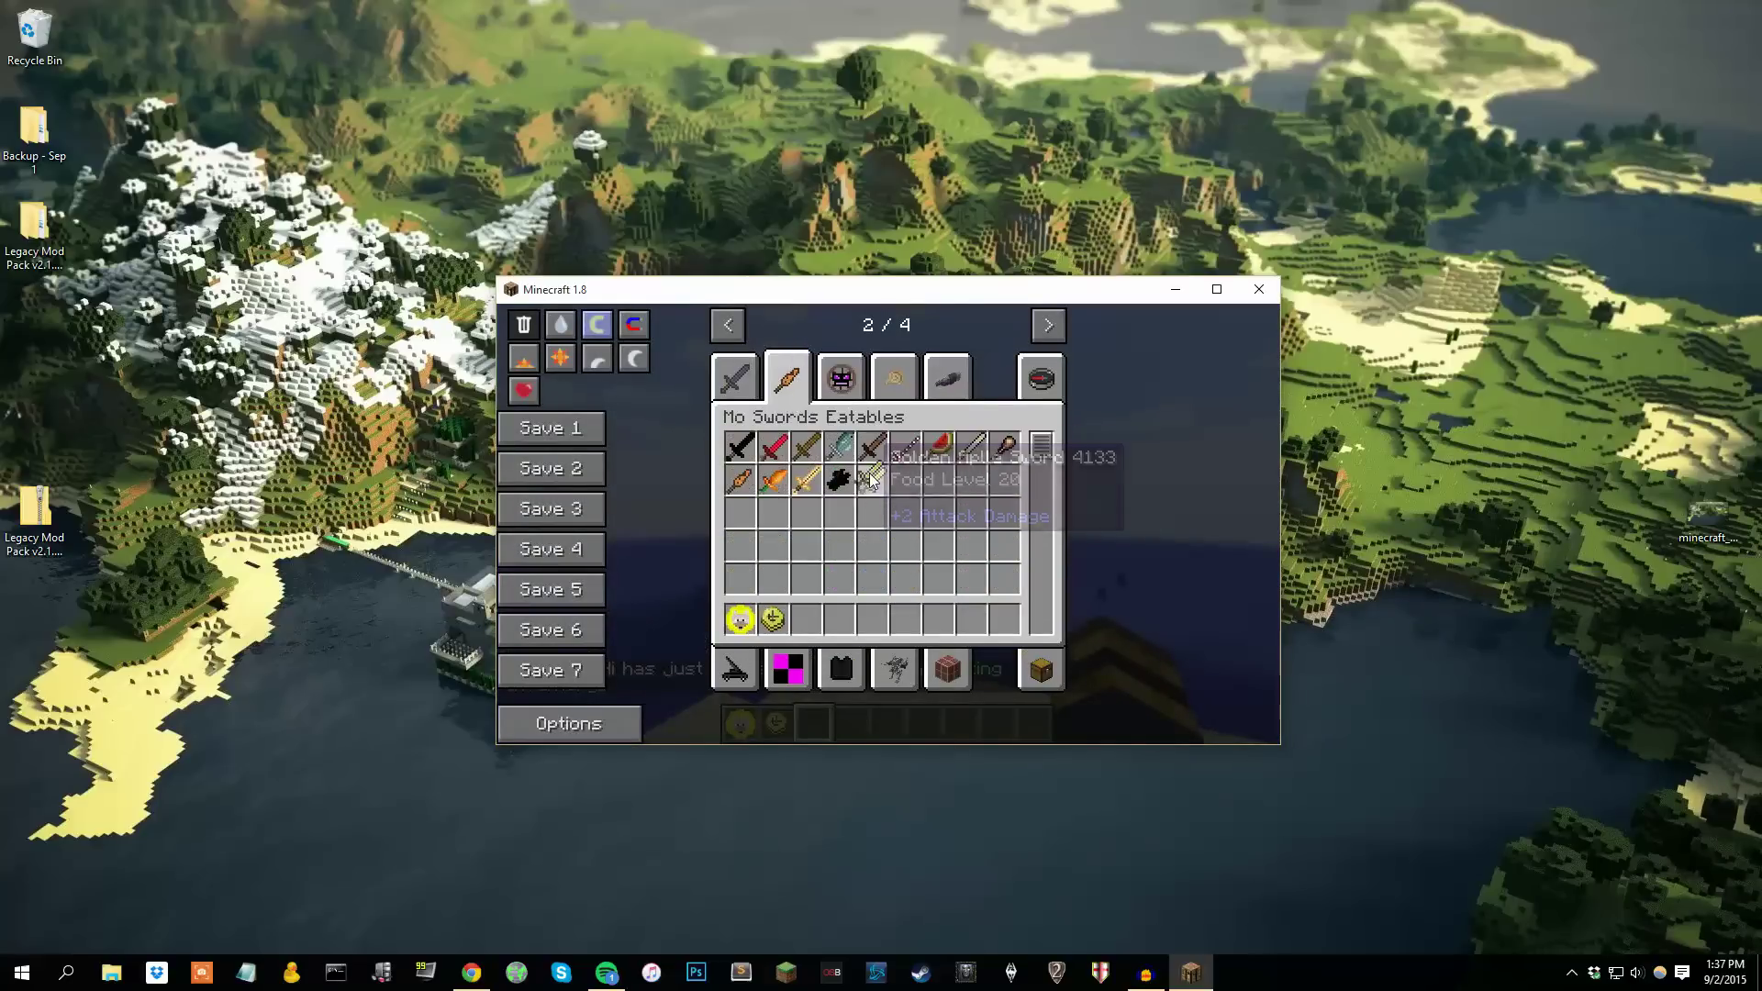
click(872, 479)
key(e)
scroll(888, 525, down, 3)
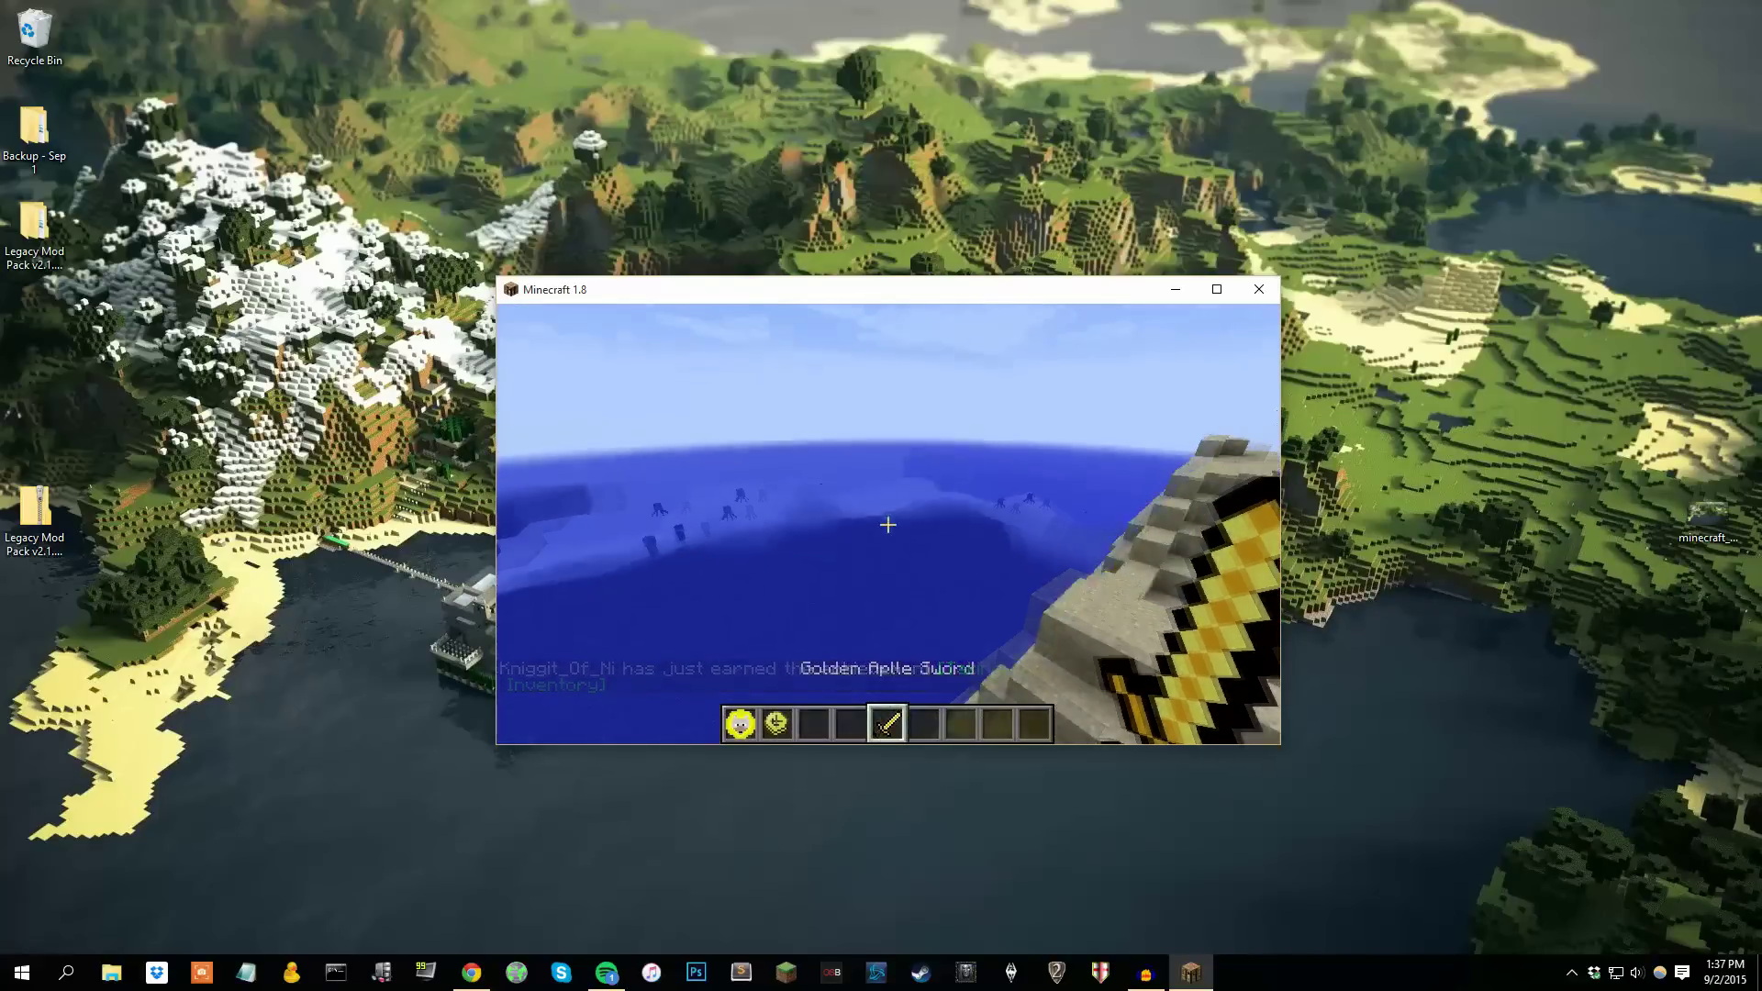
mouse_move(887, 524)
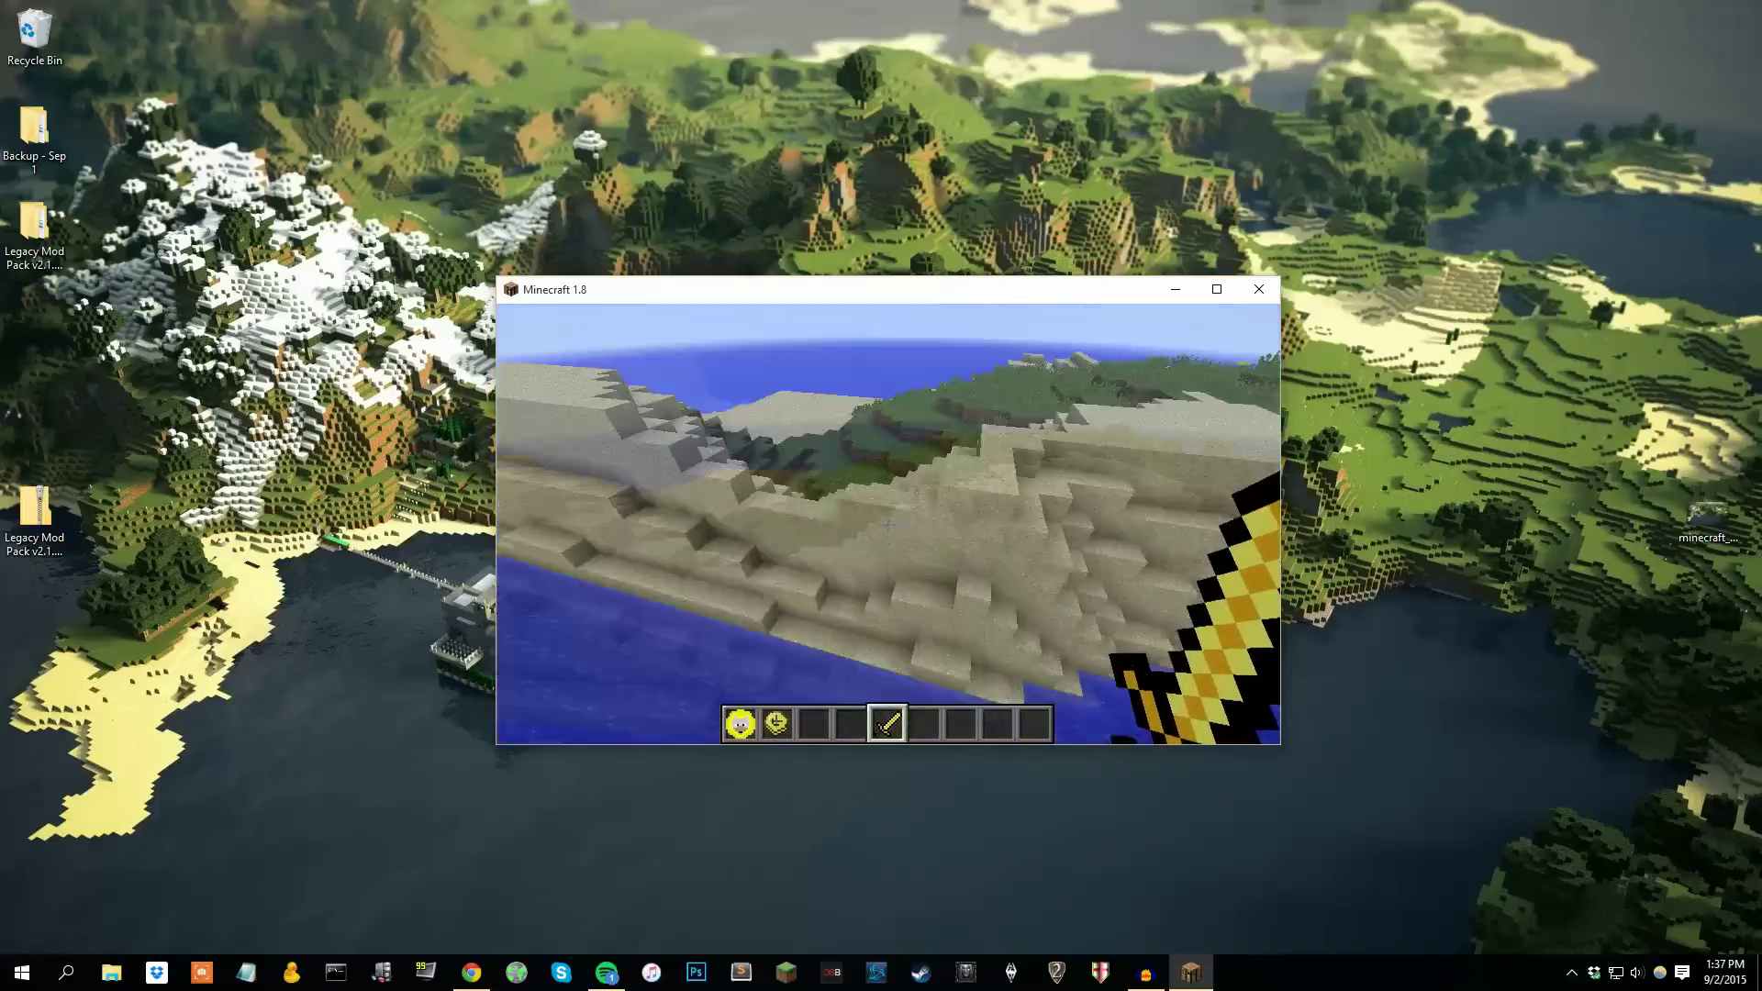